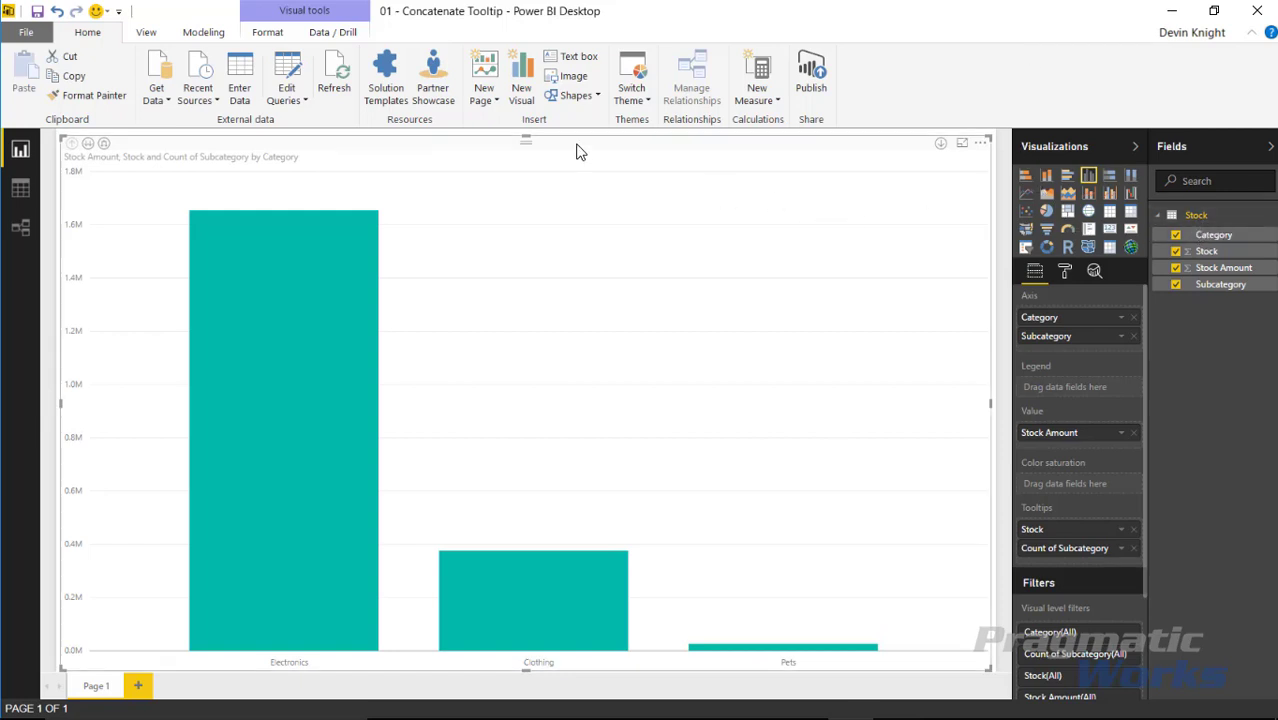
Step: Create a new measure in the Stock table and name it Subcategories
{"action": "left_click", "coordinate": [204, 34]}
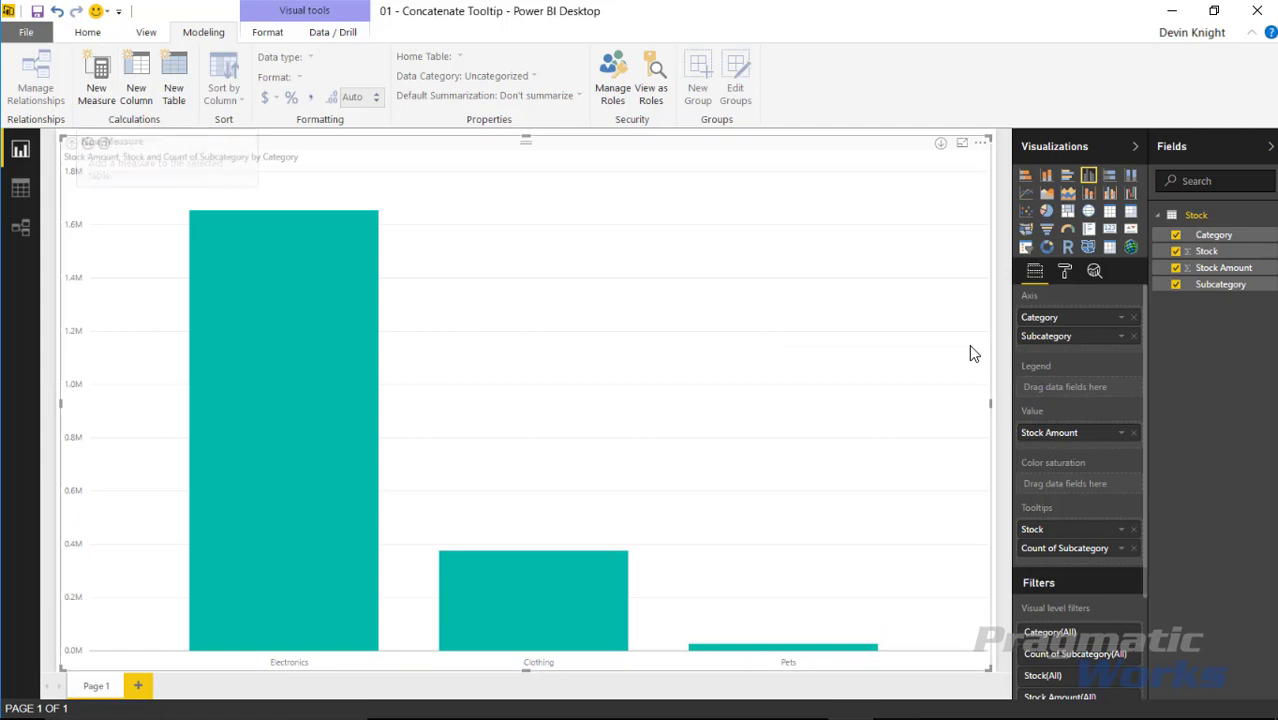
{"action": "right_click", "coordinate": [1196, 215]}
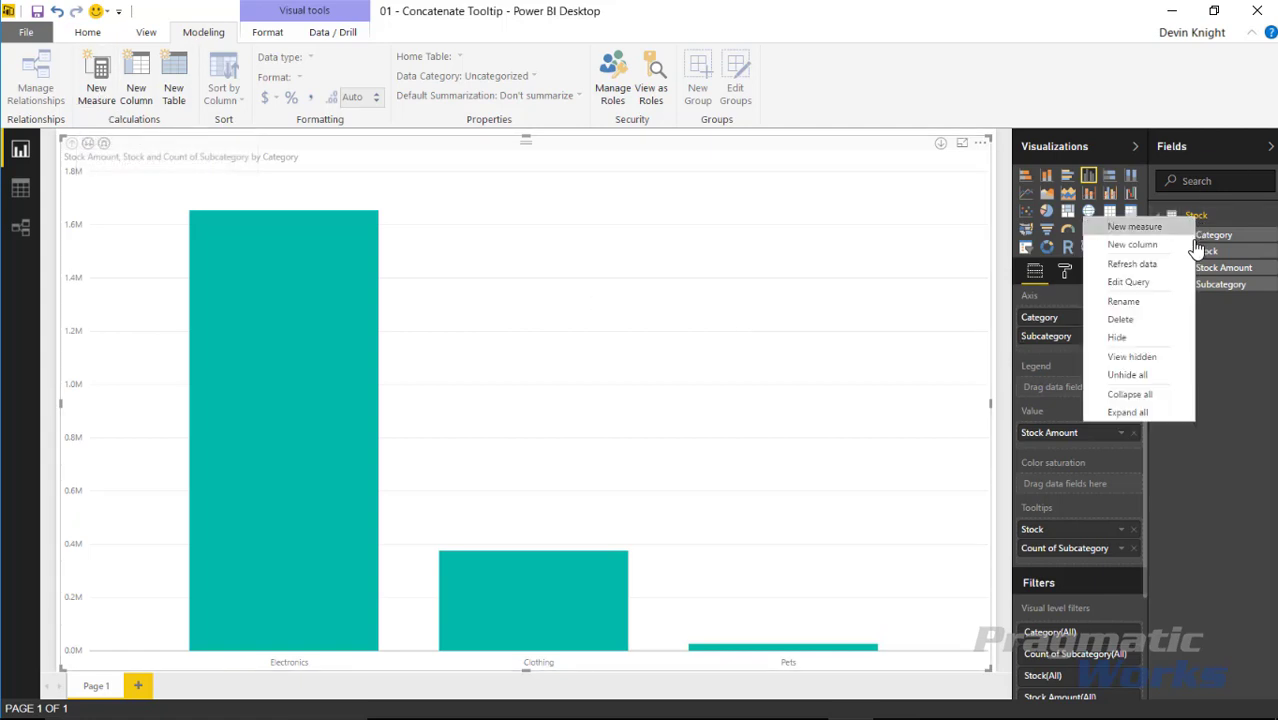
{"action": "left_click", "coordinate": [1134, 226]}
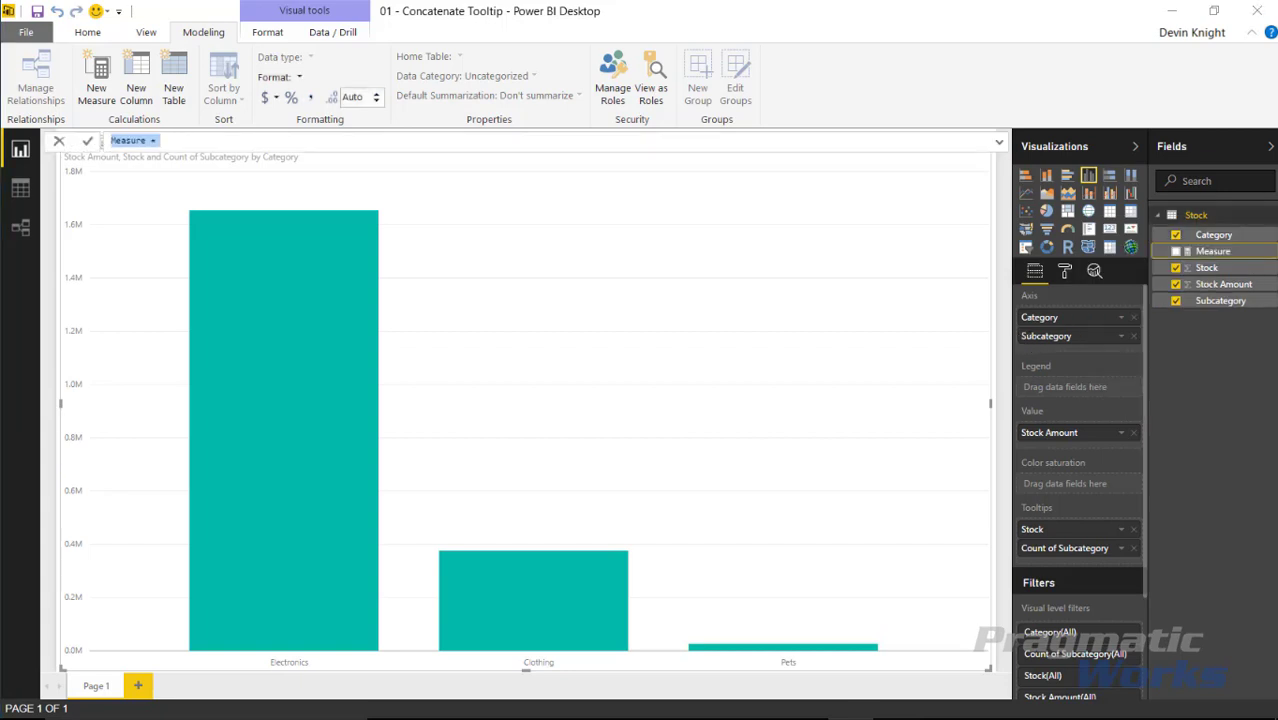
{"action": "double_click", "coordinate": [134, 140]}
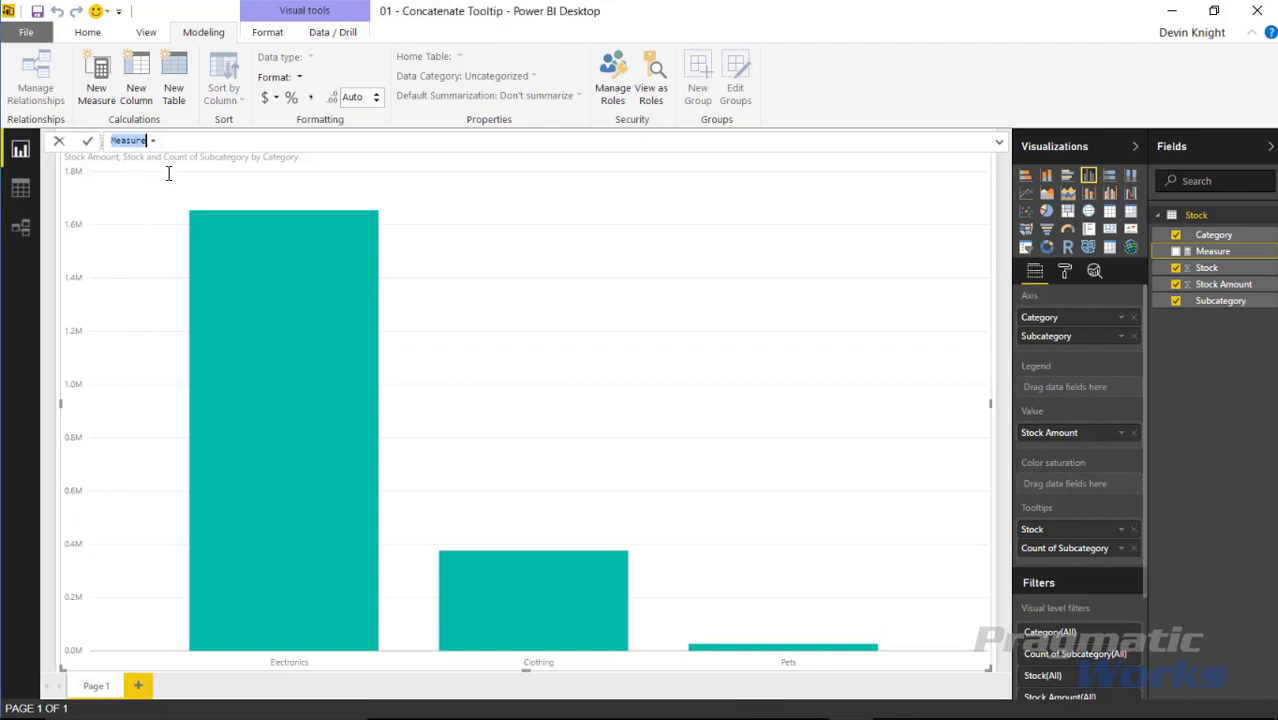
{"action": "type", "text": "Subcategories"}
{"action": "key", "text": "Right"}
{"action": "key", "text": "Right"}
{"action": "key", "text": "Right"}
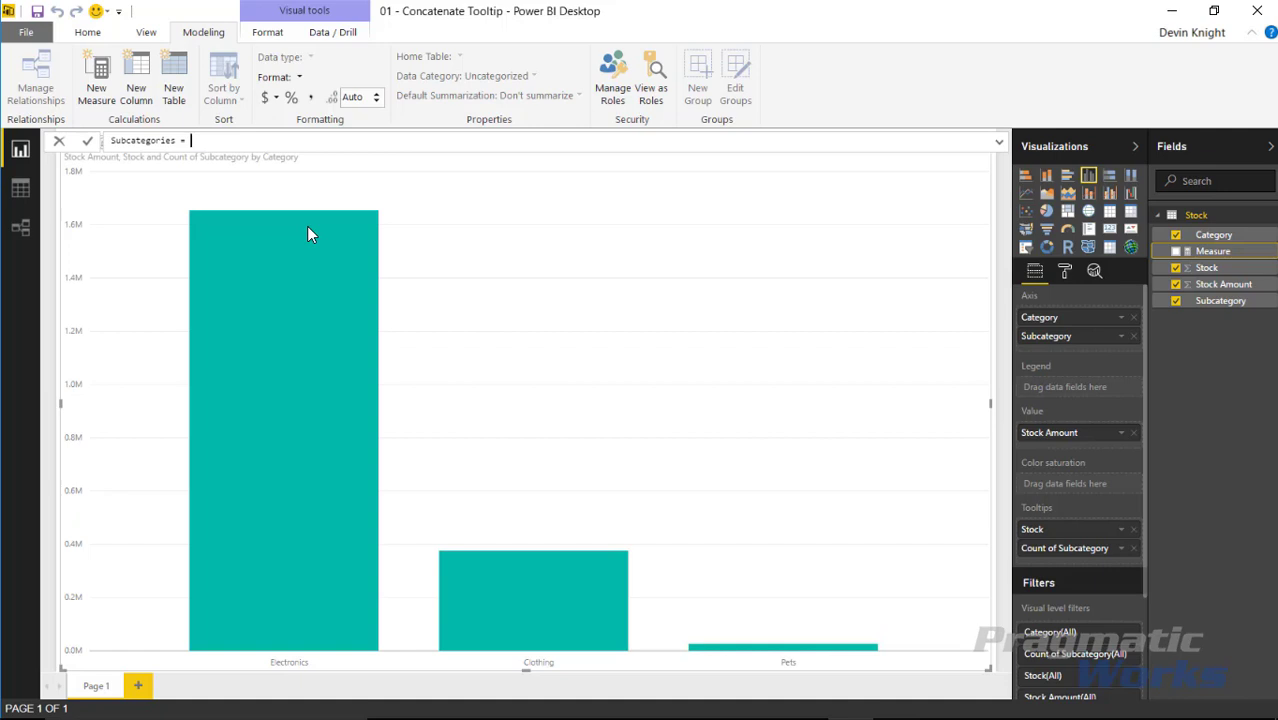
Step: Begin the Subcategories formula with CALCULATE and nest the CONCATENATEX function inside it
{"action": "type", "text": "Ca"}
{"action": "key", "text": "Tab"}
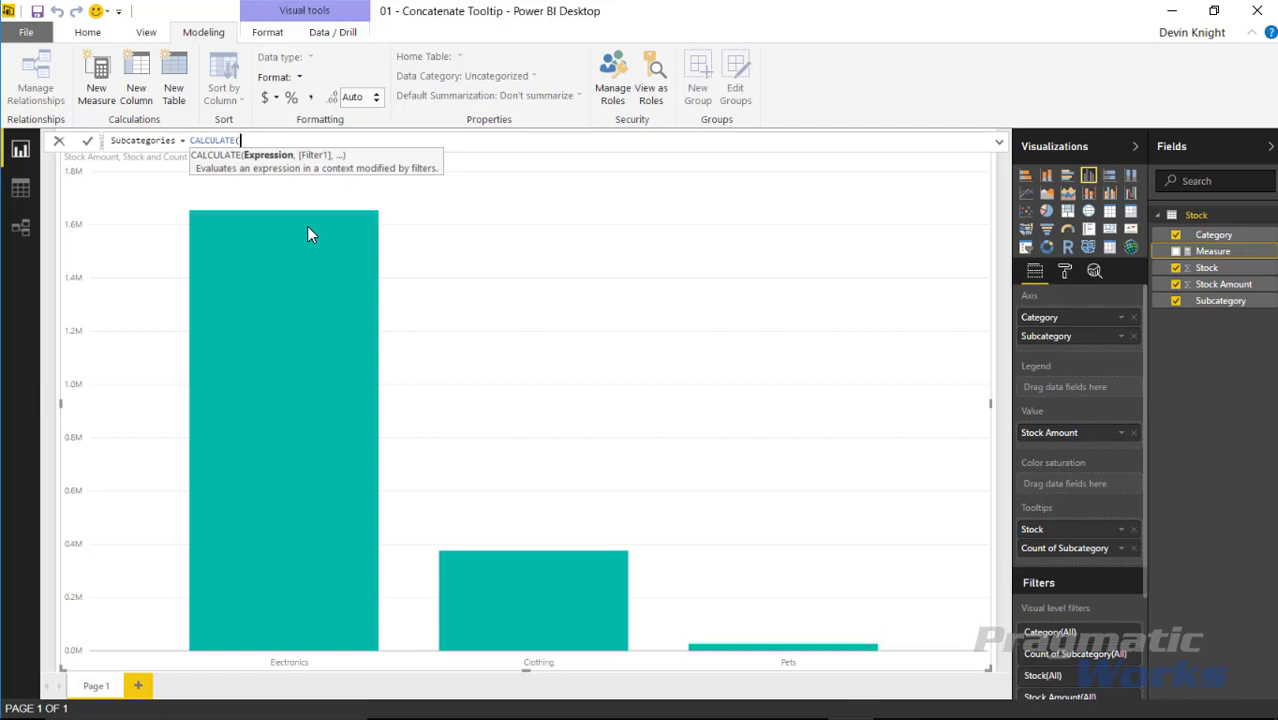
{"action": "type", "text": "Con"}
{"action": "key", "text": "Down"}
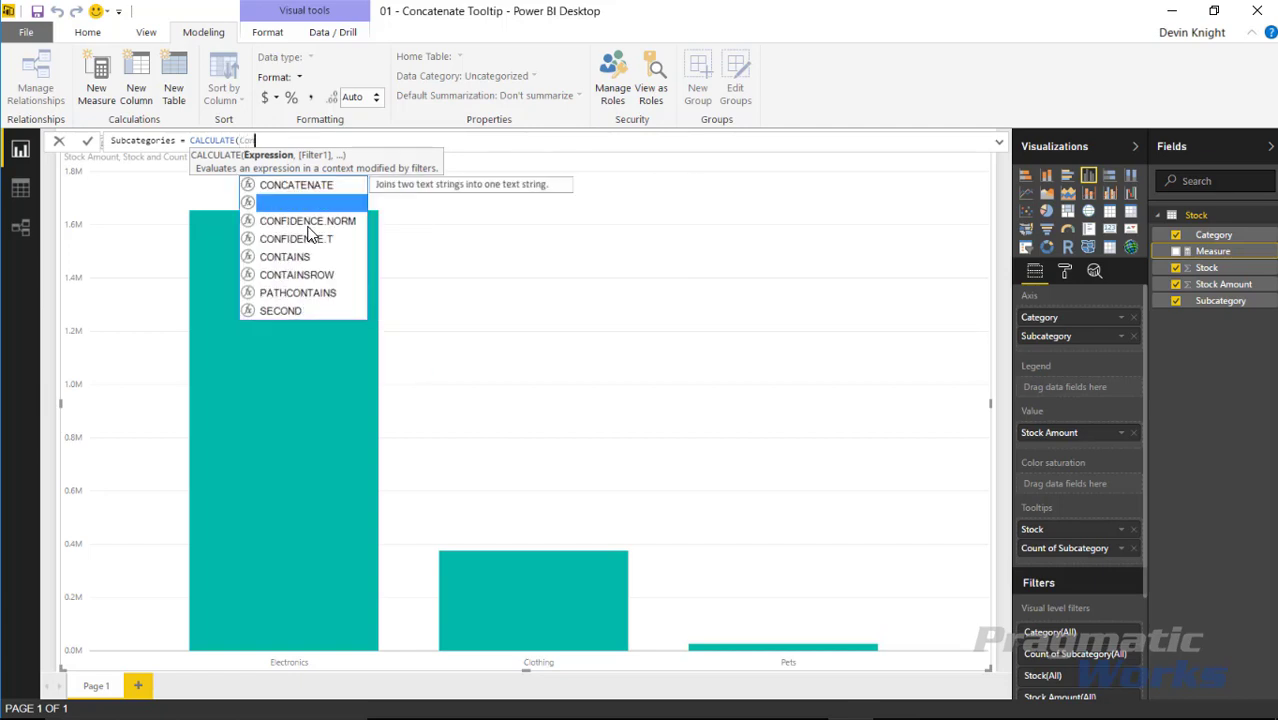
{"action": "key", "text": "Tab"}
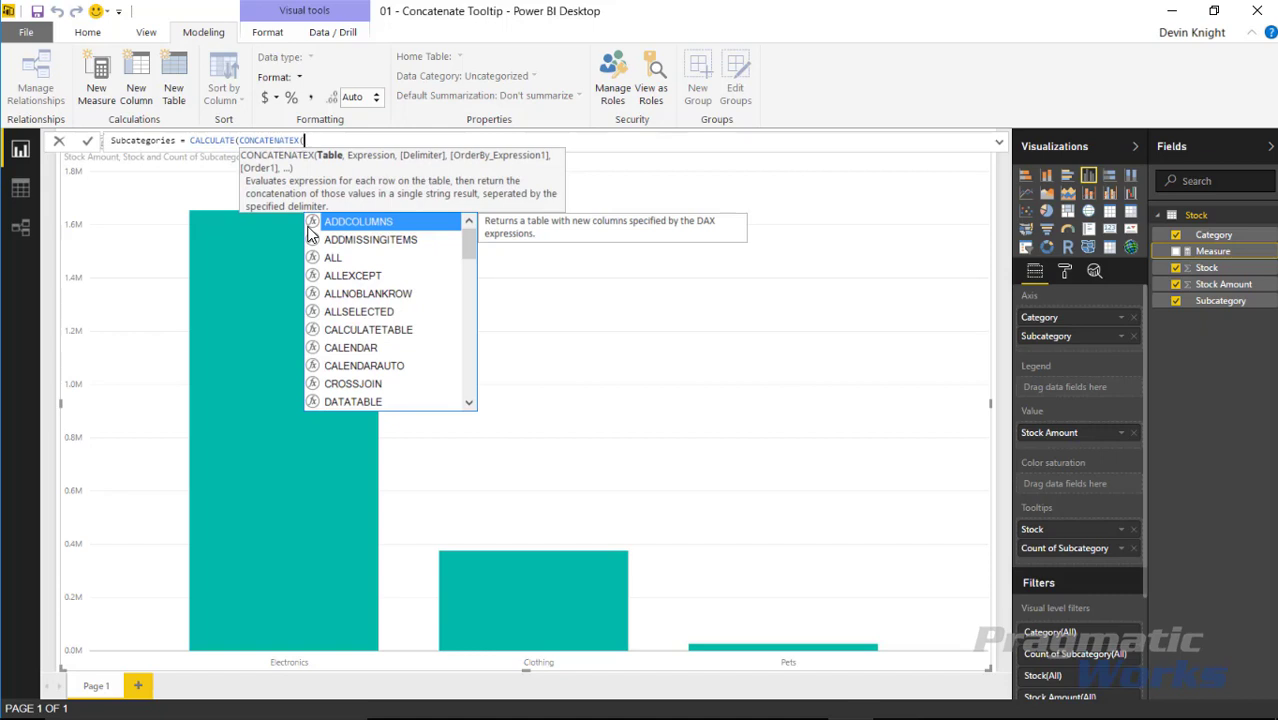
Step: Supply VALUES(Stock[Subcategory]) as the table argument of CONCATENATEX
{"action": "type", "text": "Va"}
{"action": "key", "text": "Tab"}
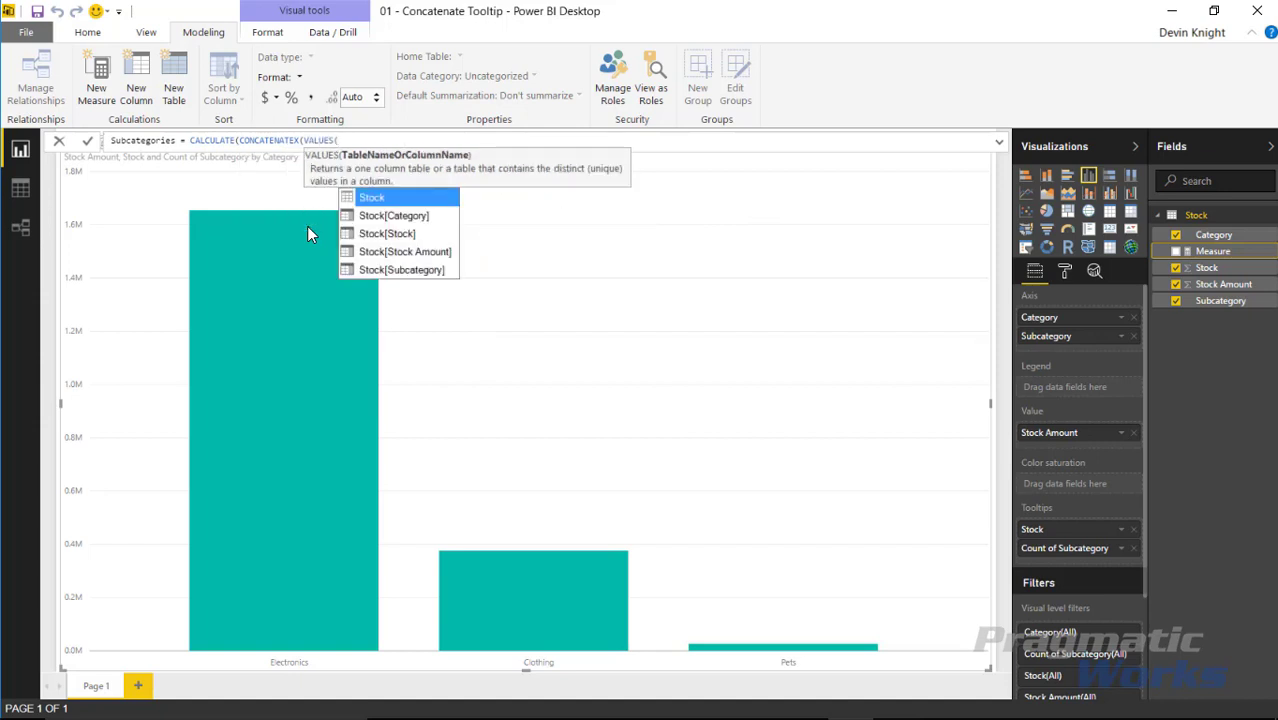
{"action": "key", "text": "Tab"}
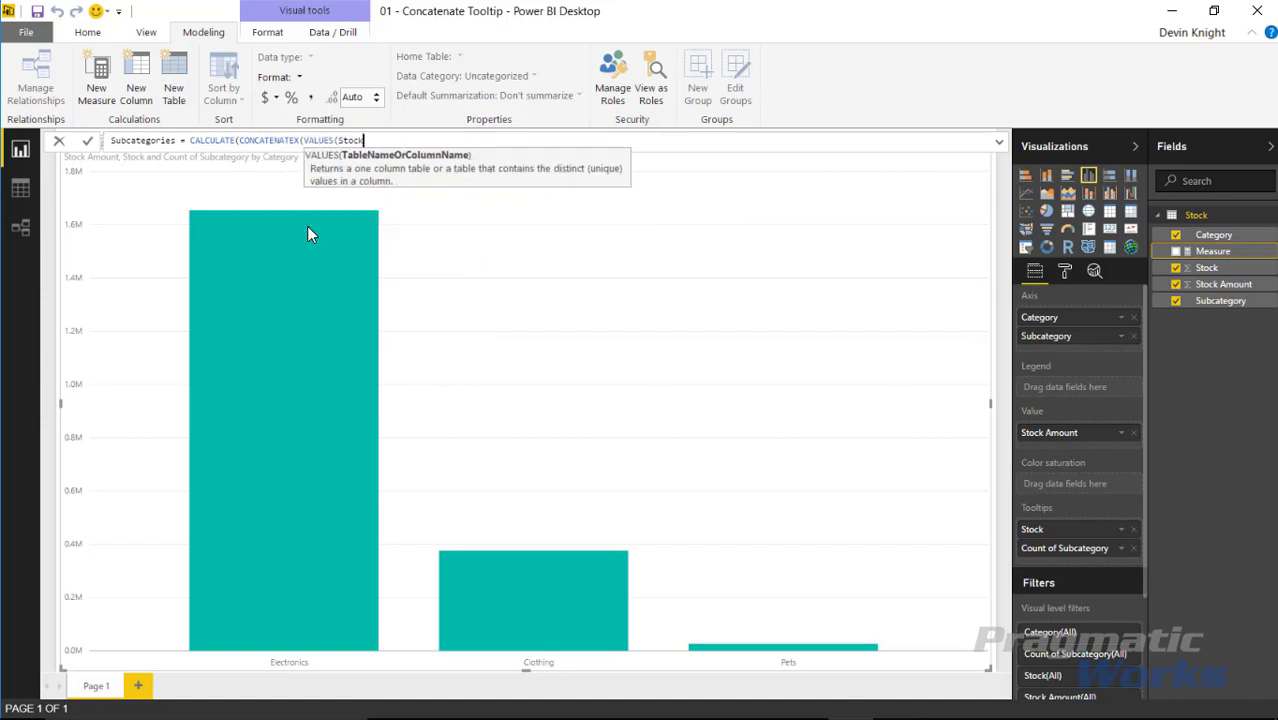
{"action": "type", "text": "["}
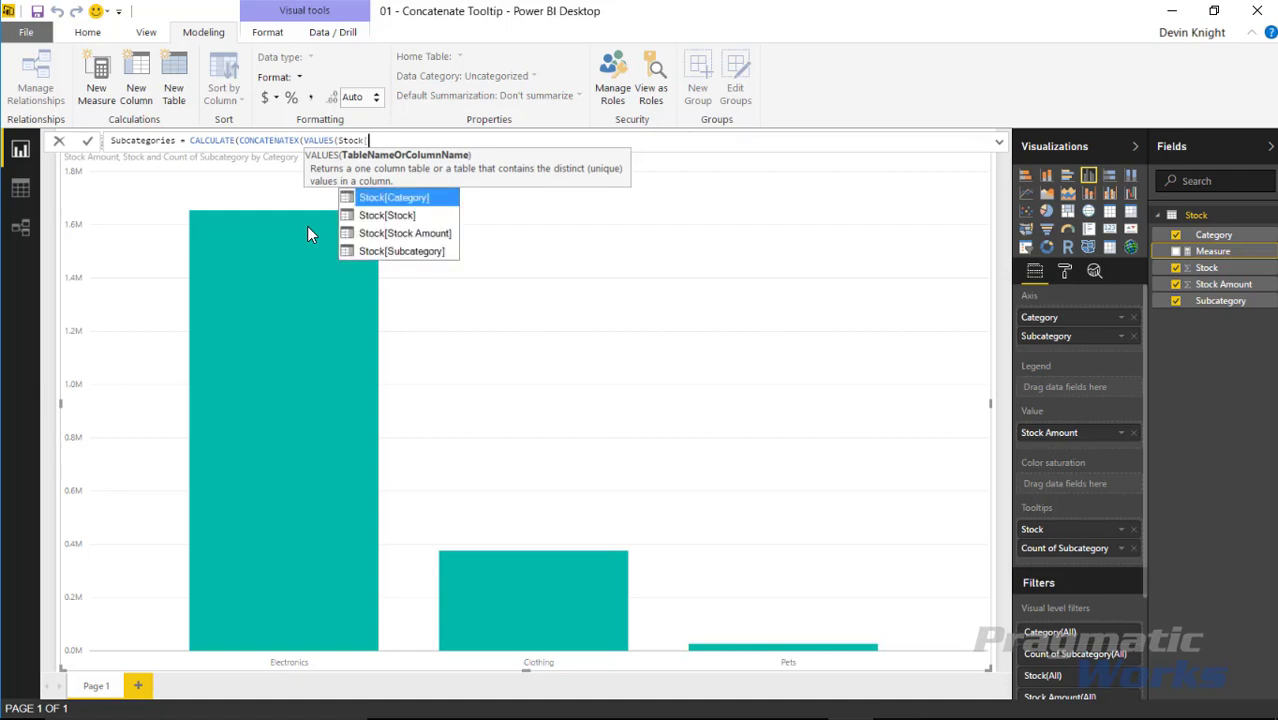
{"action": "key", "text": "Down"}
{"action": "key", "text": "Down"}
{"action": "key", "text": "Down"}
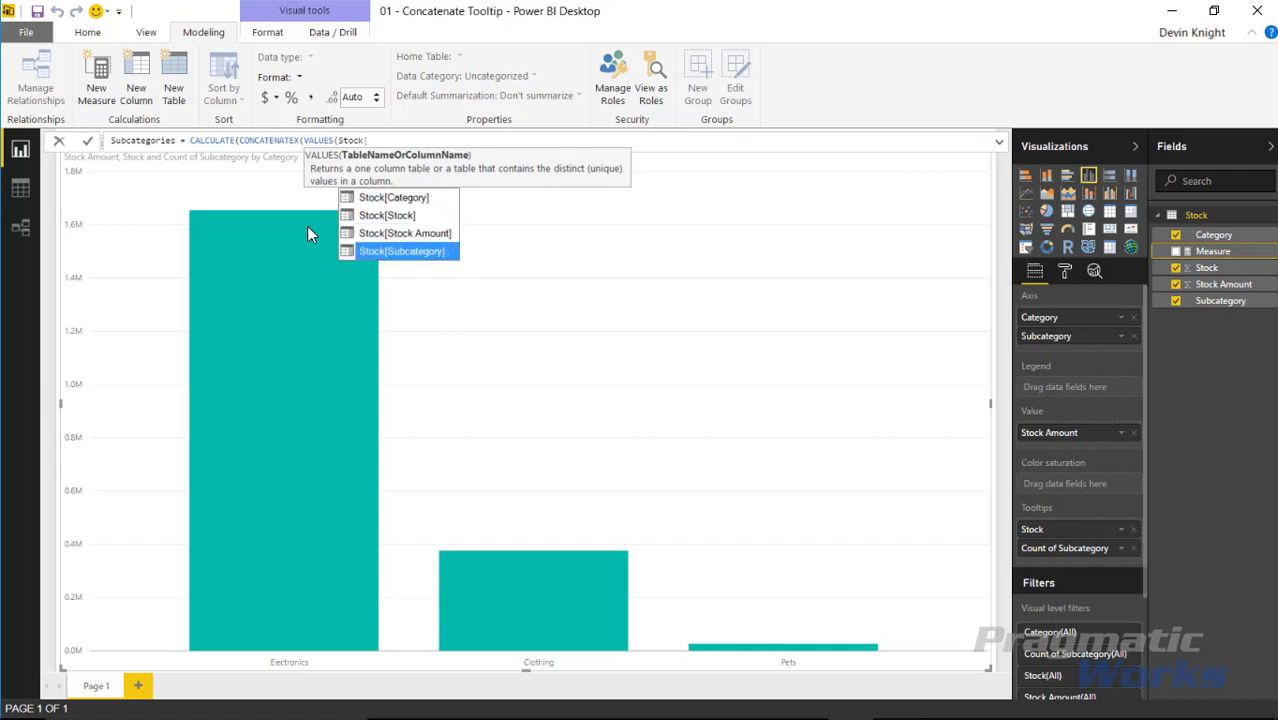
{"action": "key", "text": "Tab"}
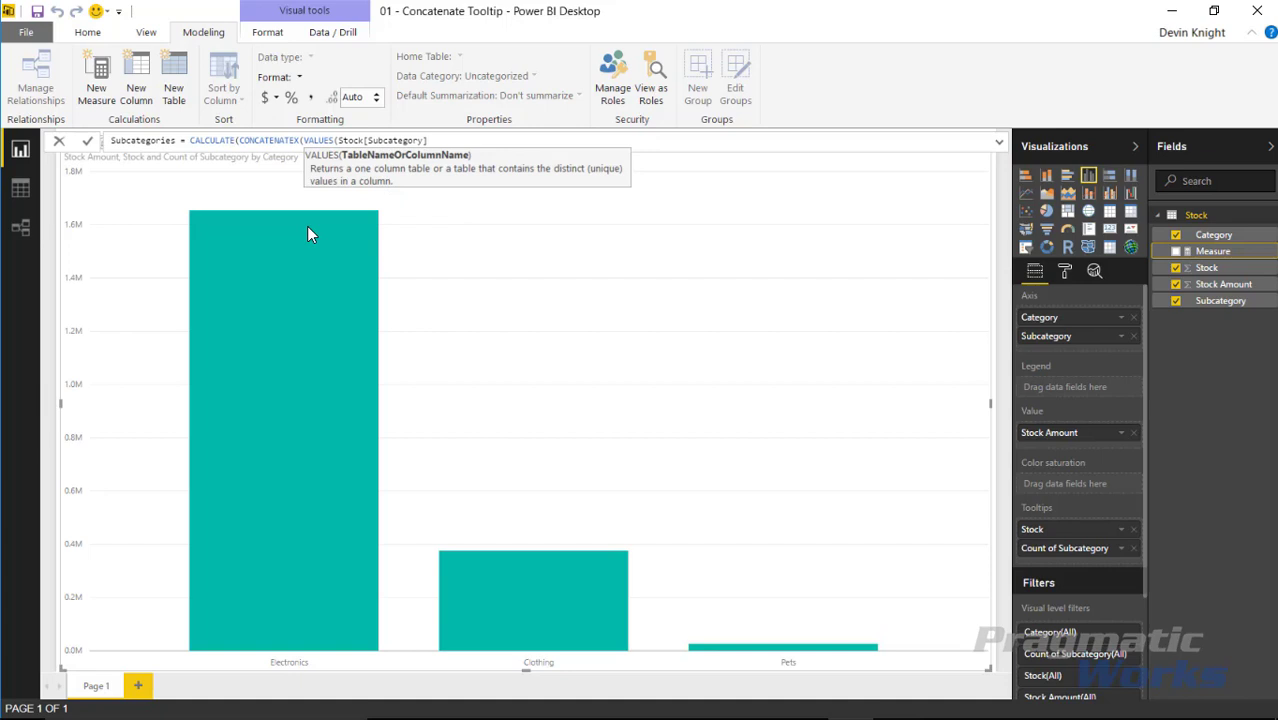
{"action": "type", "text": ")"}
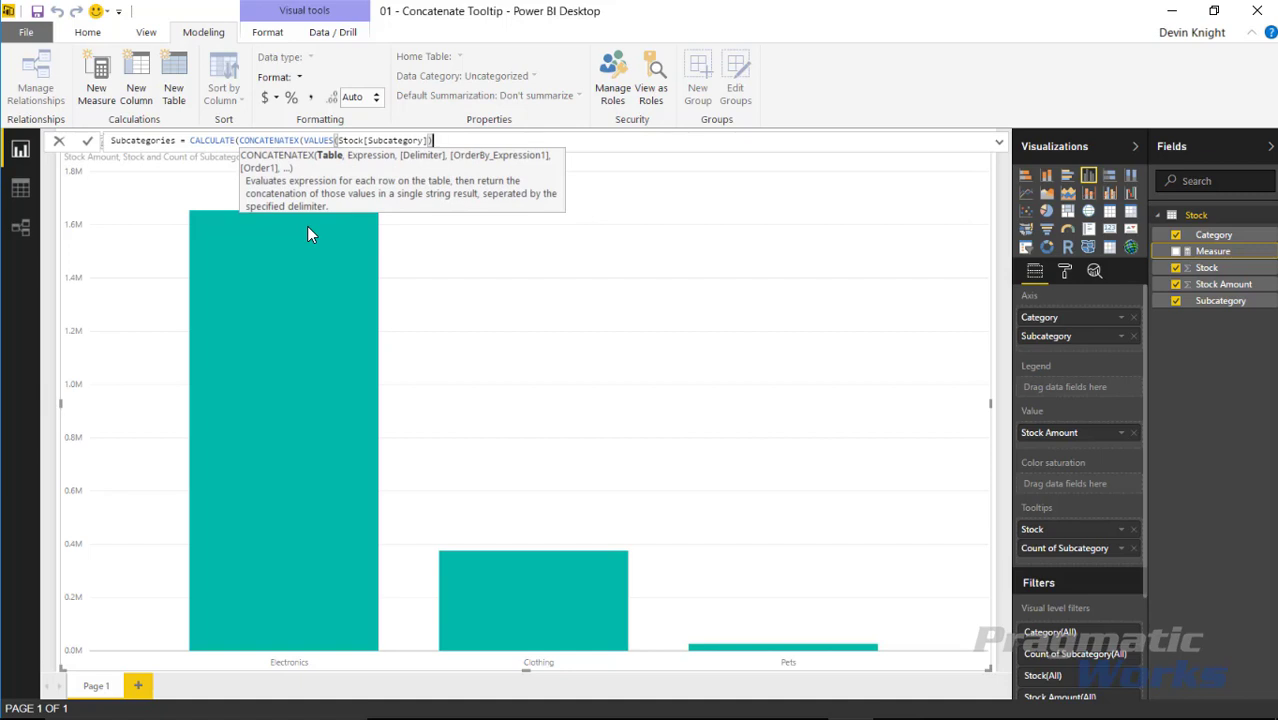
Step: Complete CONCATENATEX with the expression 'Stock'[Subcategory] and the delimiter ",", close both functions and commit the measure
{"action": "type", "text": ", "}
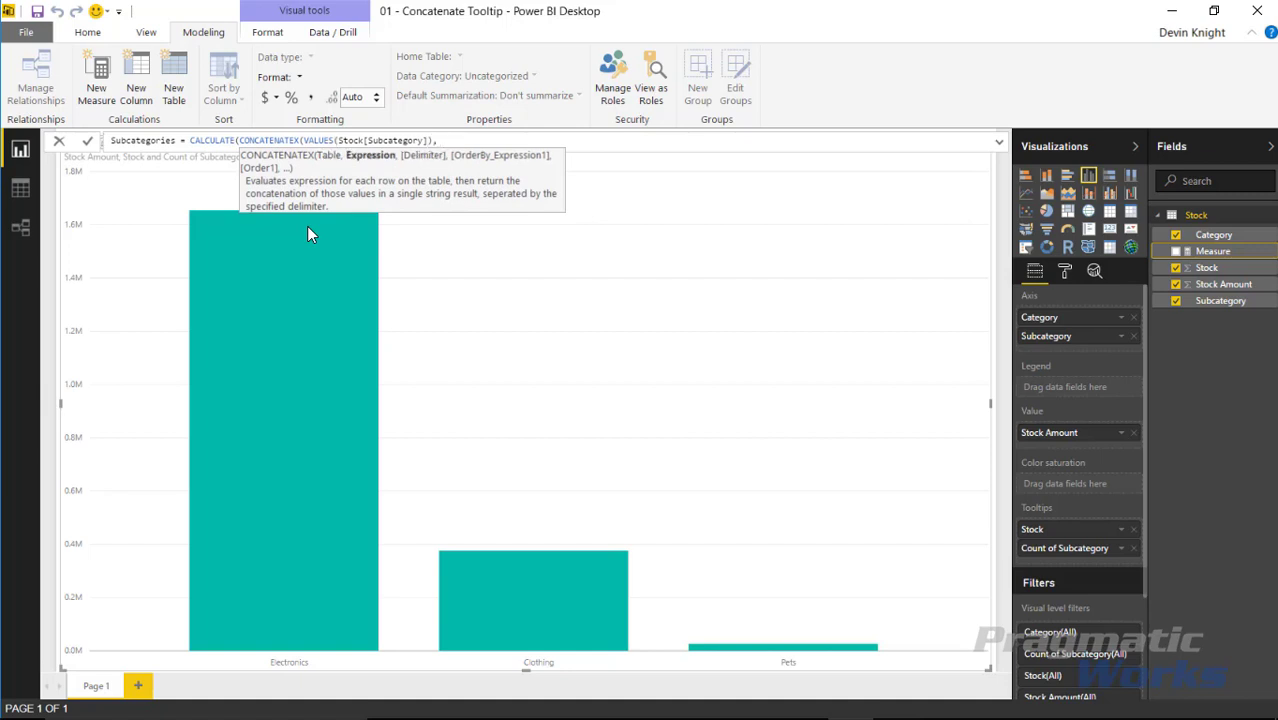
{"action": "type", "text": "'Stock"}
{"action": "key", "text": "Tab"}
{"action": "type", "text": ", \""}
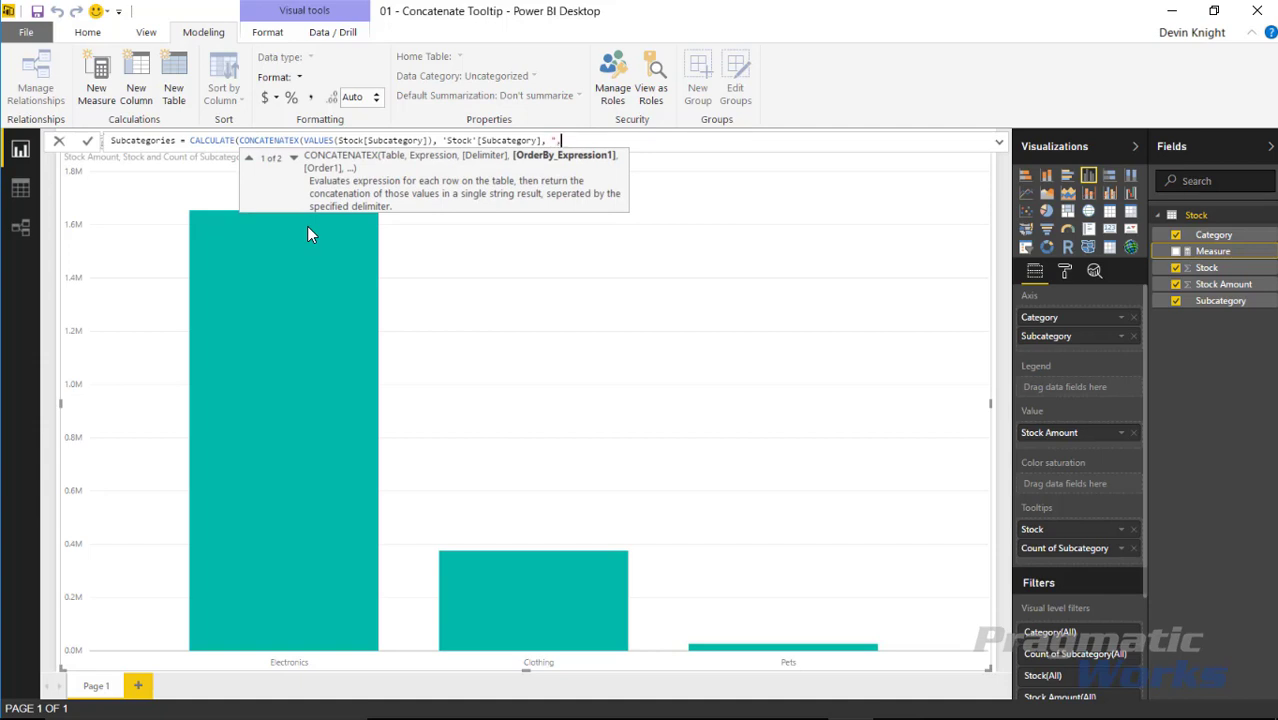
{"action": "type", "text": ",\")"}
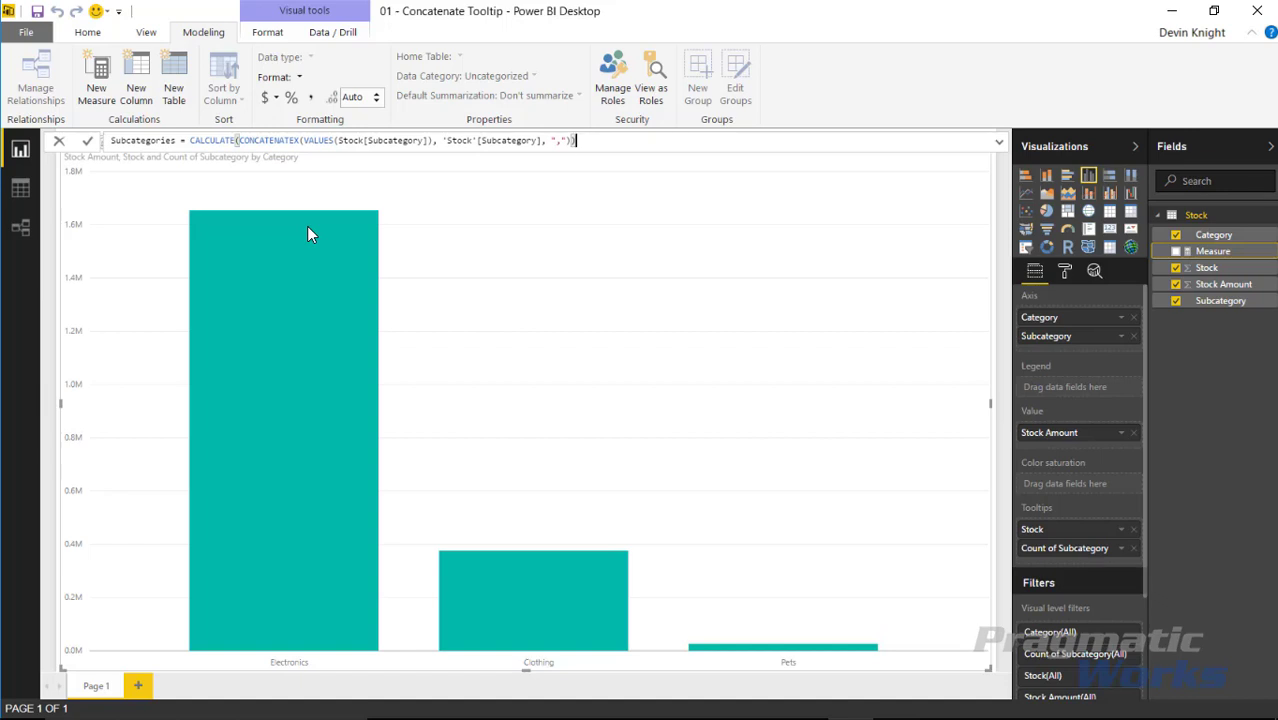
{"action": "key", "text": "Return"}
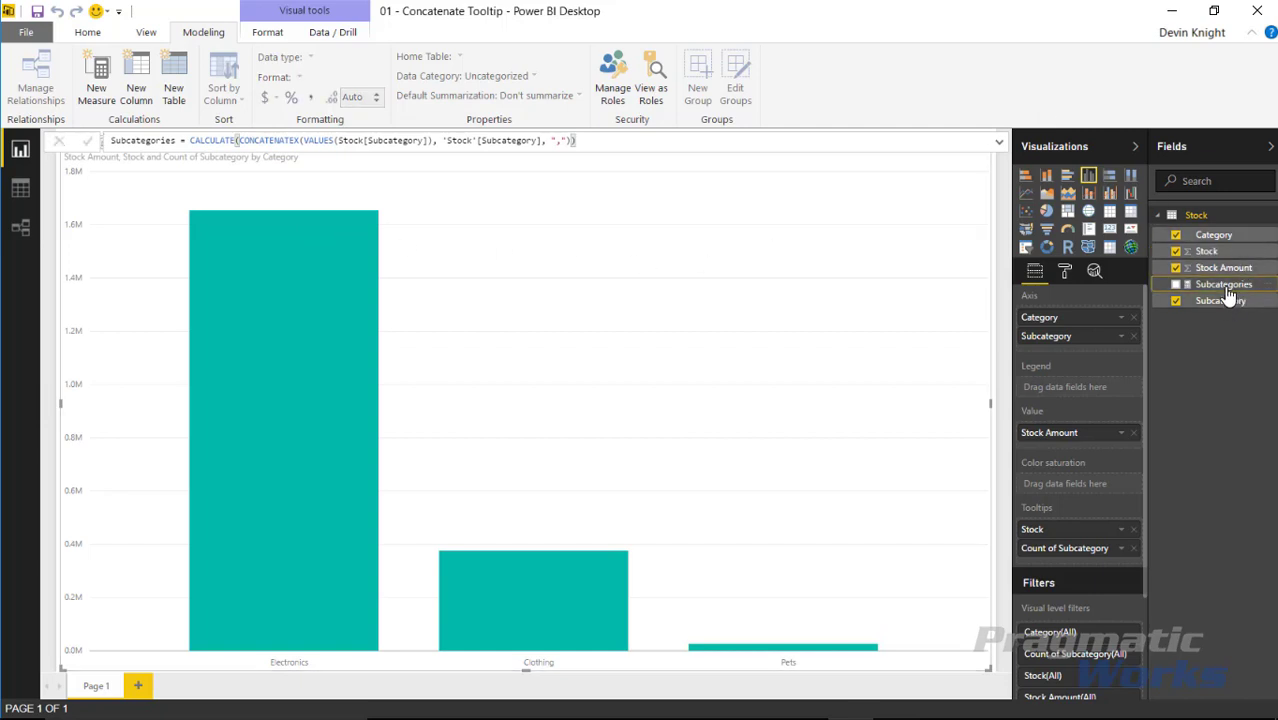
Step: Add the Subcategories measure to the chart's tooltips and check the tooltips of its category bars
{"action": "left_click_drag", "start_coordinate": [1228, 292], "coordinate": [1108, 566]}
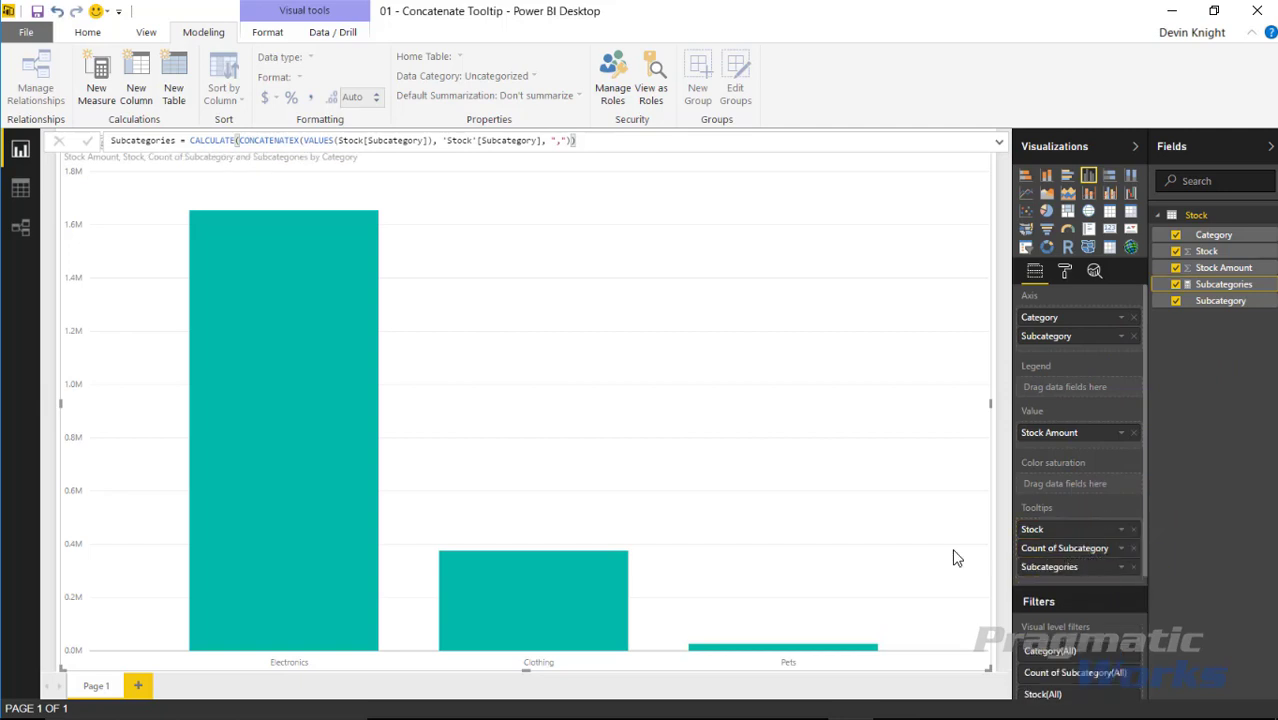
{"action": "mouse_move", "coordinate": [317, 318]}
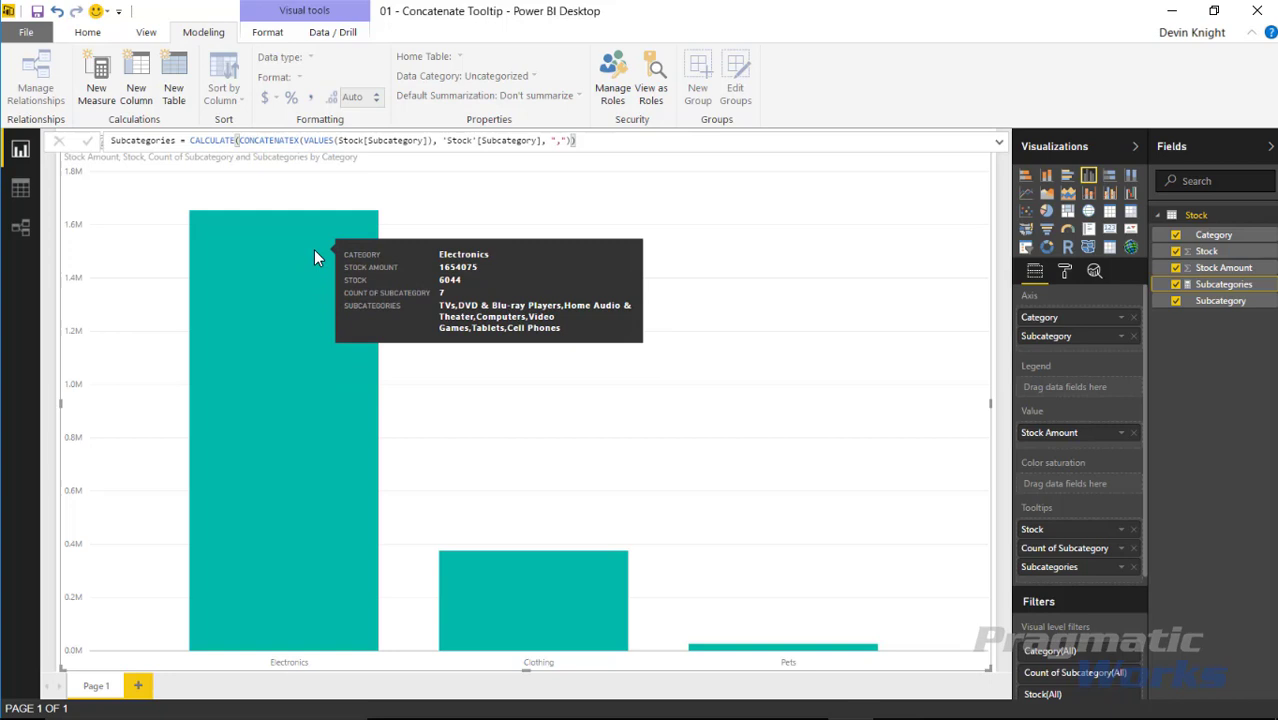
{"action": "mouse_move", "coordinate": [595, 592]}
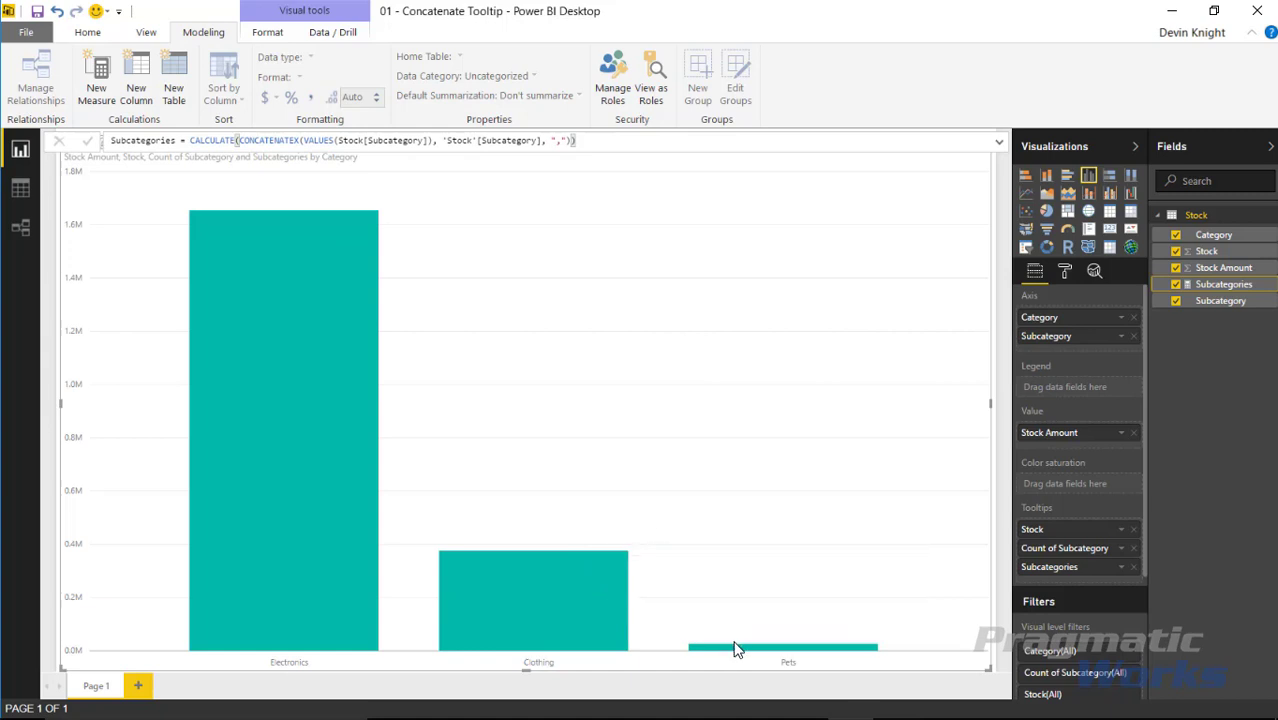
{"action": "mouse_move", "coordinate": [736, 656]}
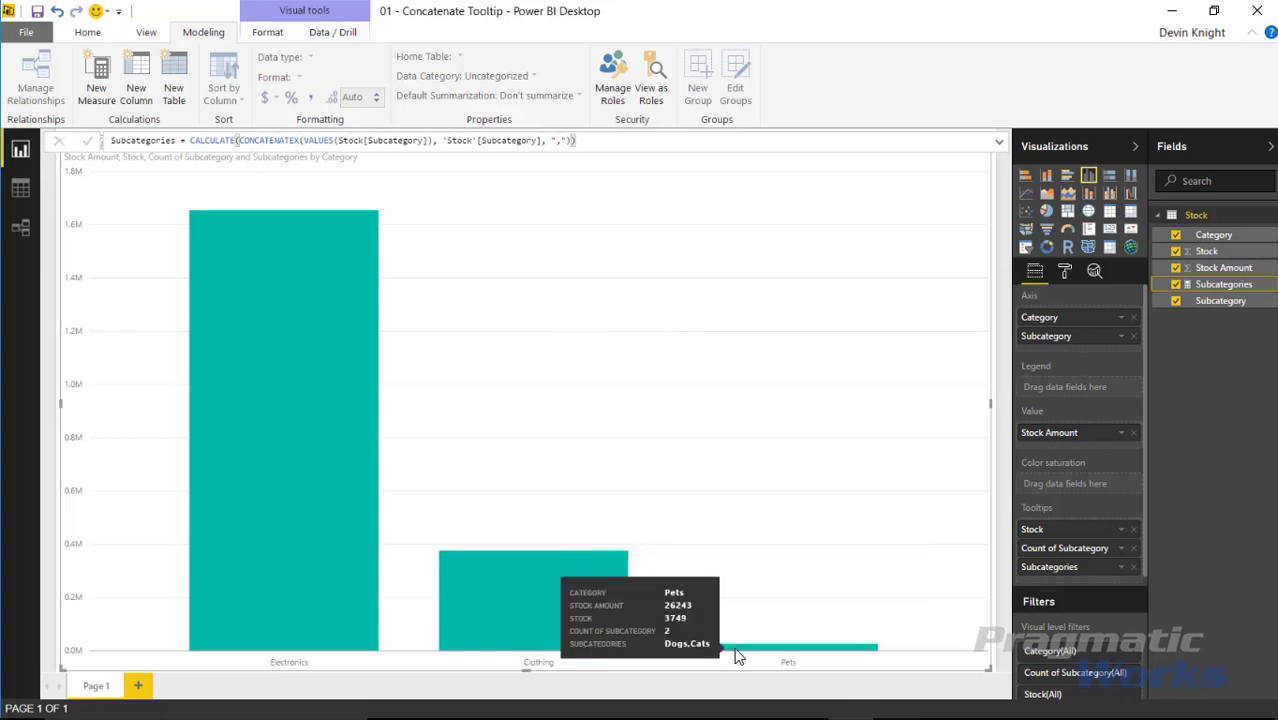
{"action": "mouse_move", "coordinate": [312, 266]}
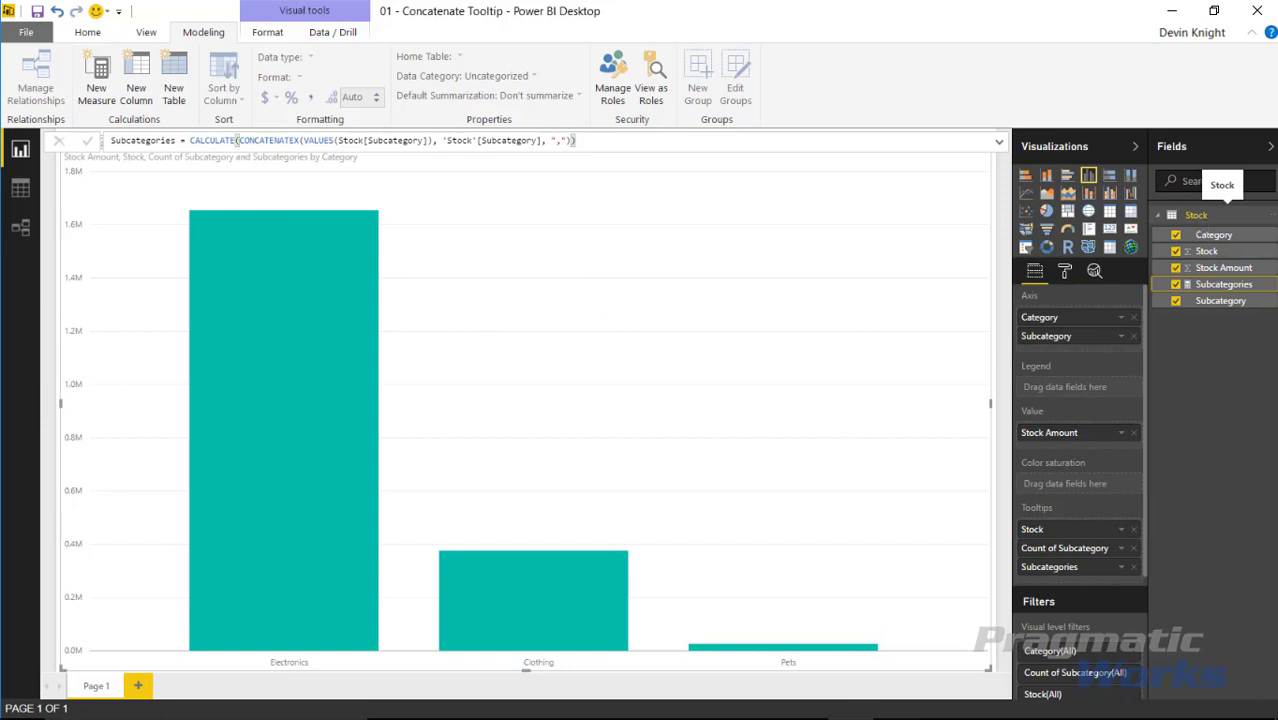
Step: Create another measure in the Stock table named "Subcategories and More" and start its formula on a new line
{"action": "right_click", "coordinate": [1198, 218]}
{"action": "left_click", "coordinate": [1165, 226]}
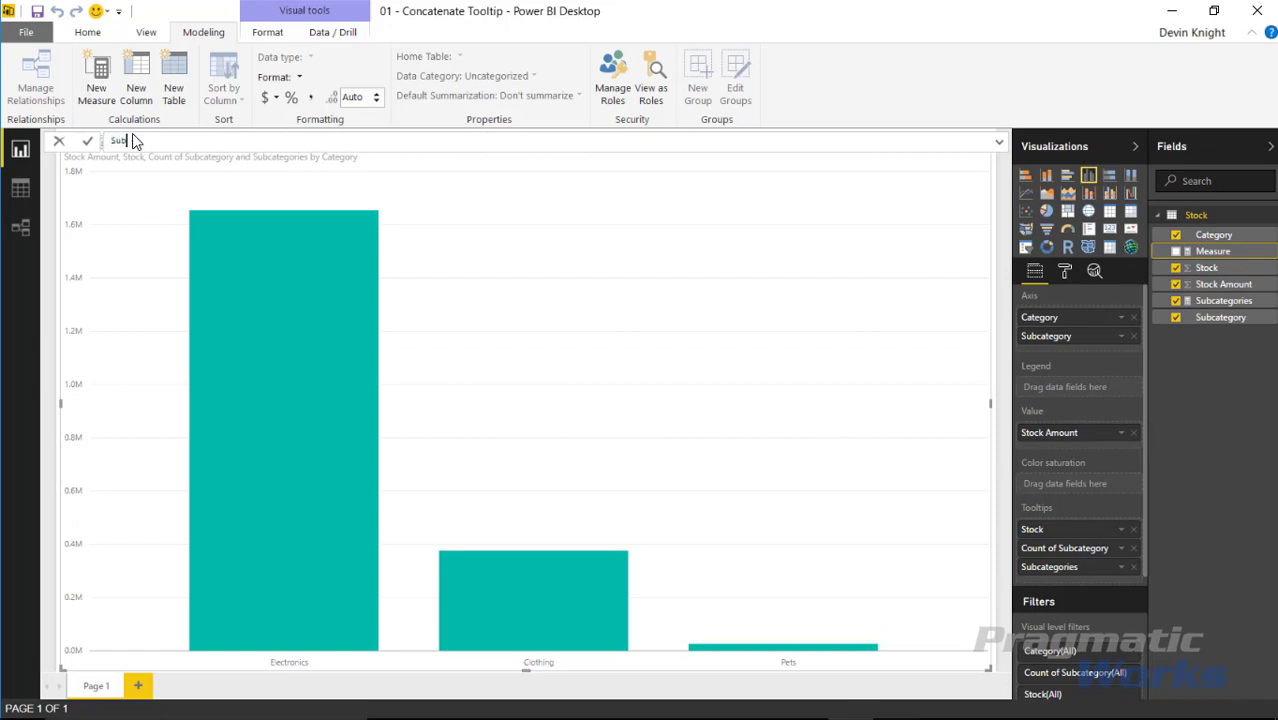
{"action": "type", "text": "Subcategories and More ="}
{"action": "key", "text": "End"}
{"action": "key", "text": "shift+Return"}
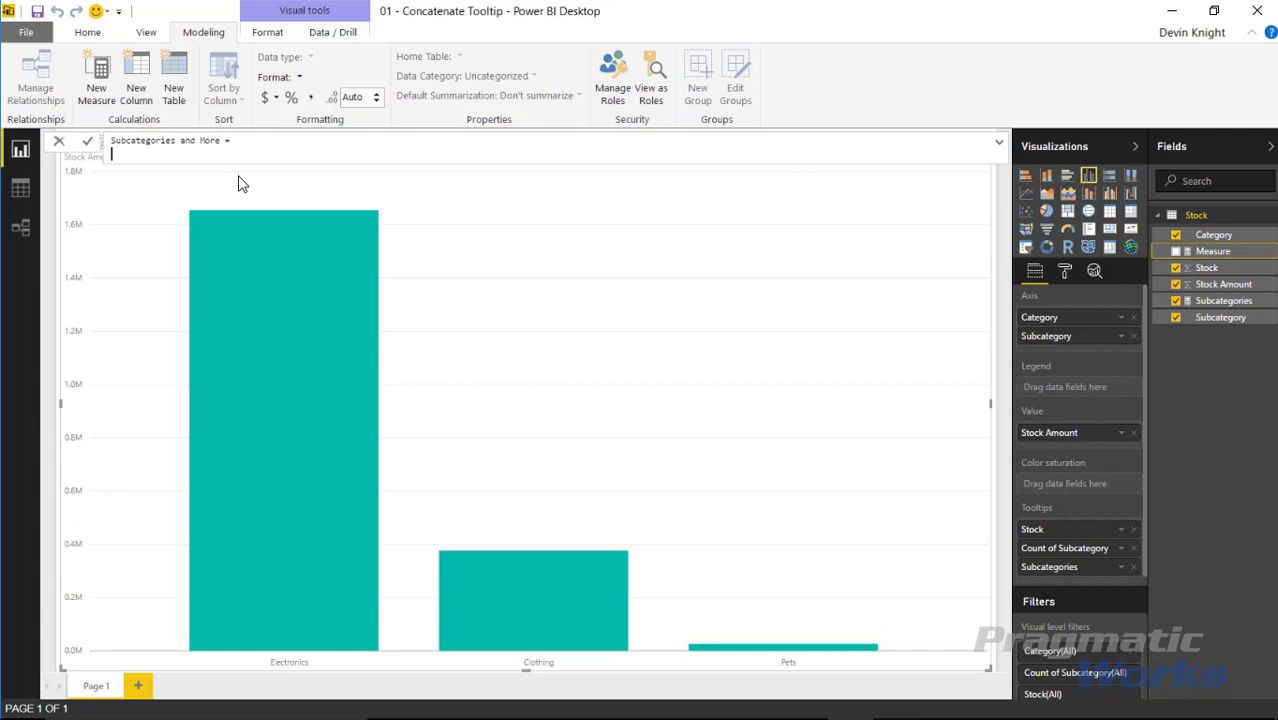
{"action": "key", "text": "shift+Return"}
{"action": "key", "text": "shift+Return"}
{"action": "key", "text": "BackSpace"}
{"action": "key", "text": "BackSpace"}
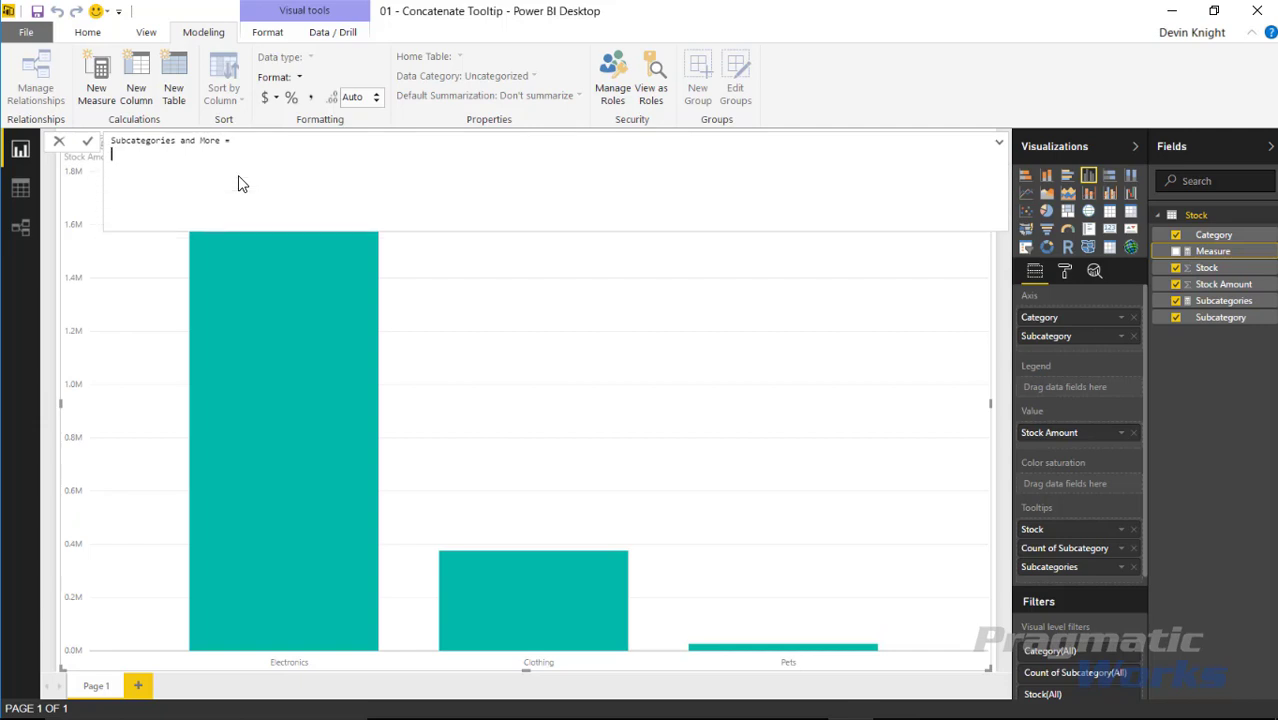
Step: Define the variable SubcategoriesCount as DISTINCTCOUNT of 'Stock'[Subcategory] in the new measure
{"action": "type", "text": "VAR"}
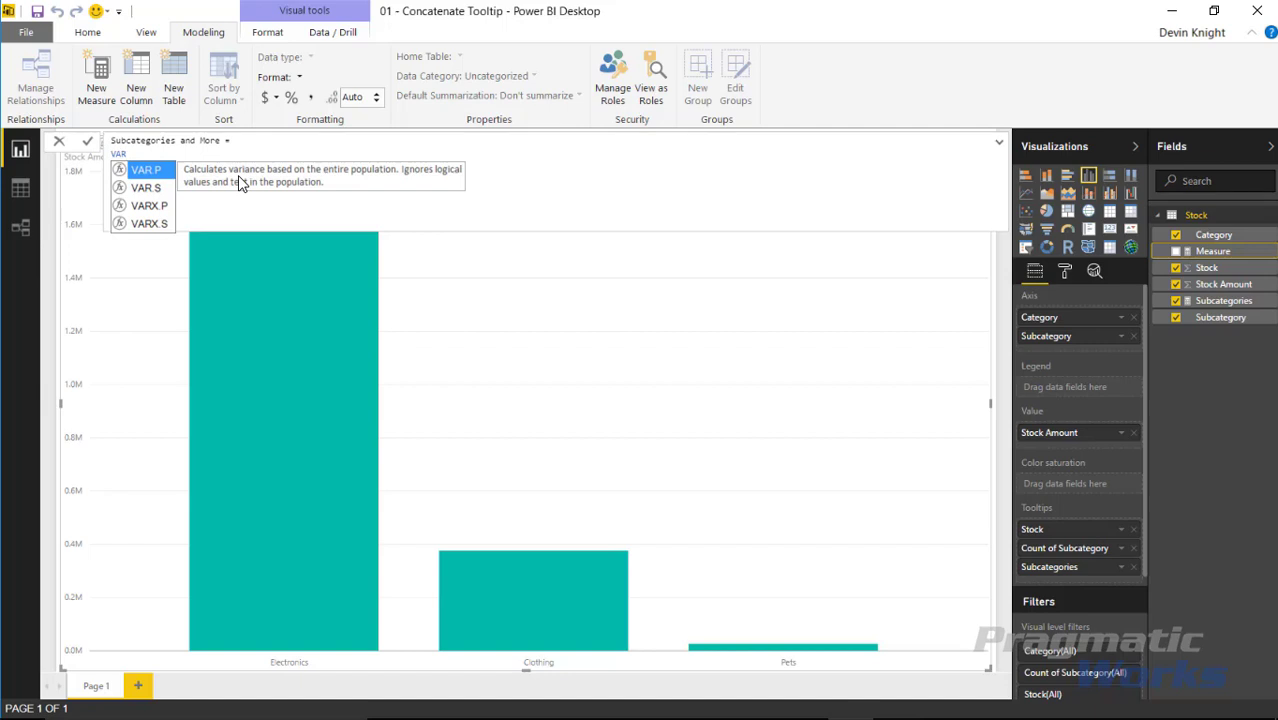
{"action": "type", "text": " S"}
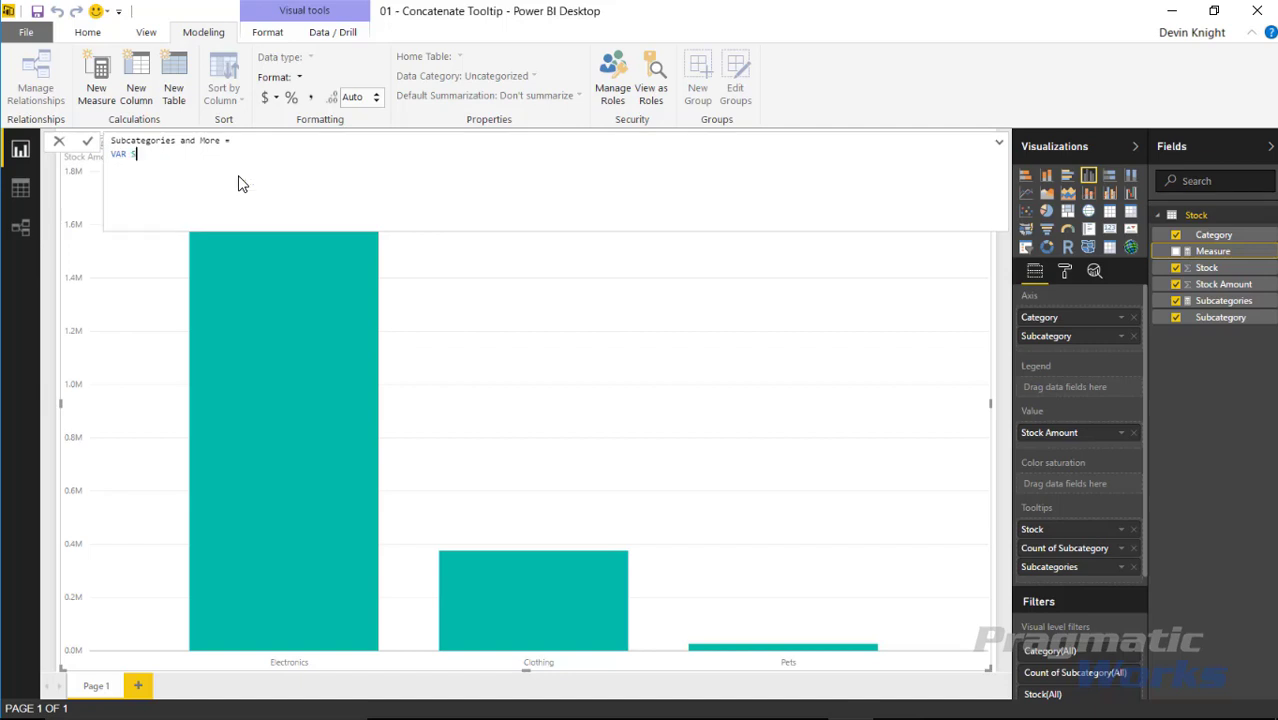
{"action": "type", "text": "ubcategoriesCount = DISTINCTCOUNT('St"}
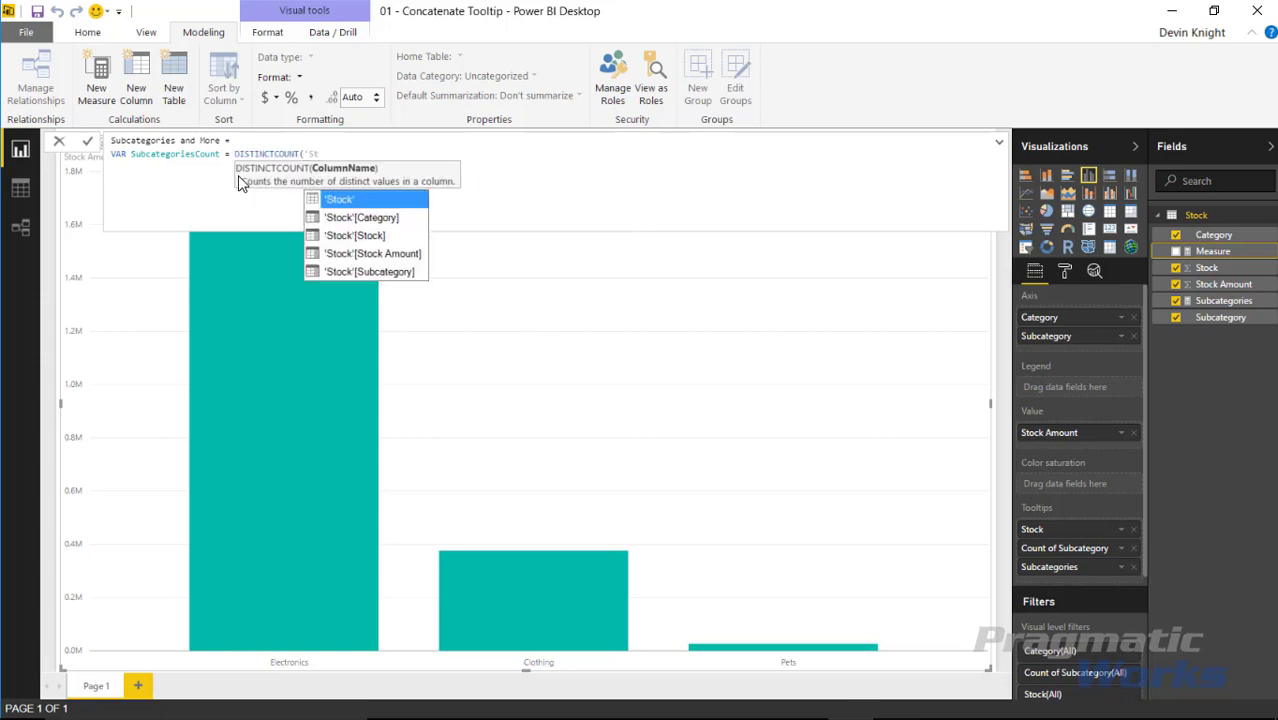
{"action": "key", "text": "Tab"}
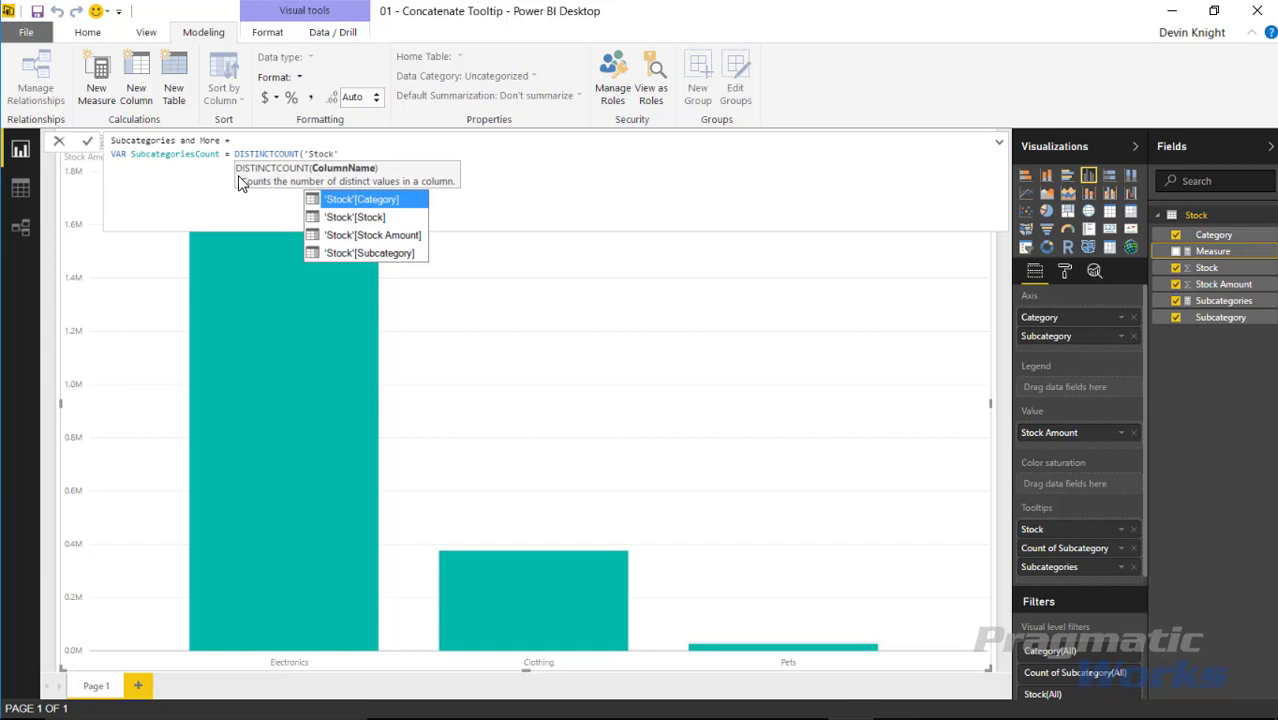
{"action": "key", "text": "Down"}
{"action": "key", "text": "Down"}
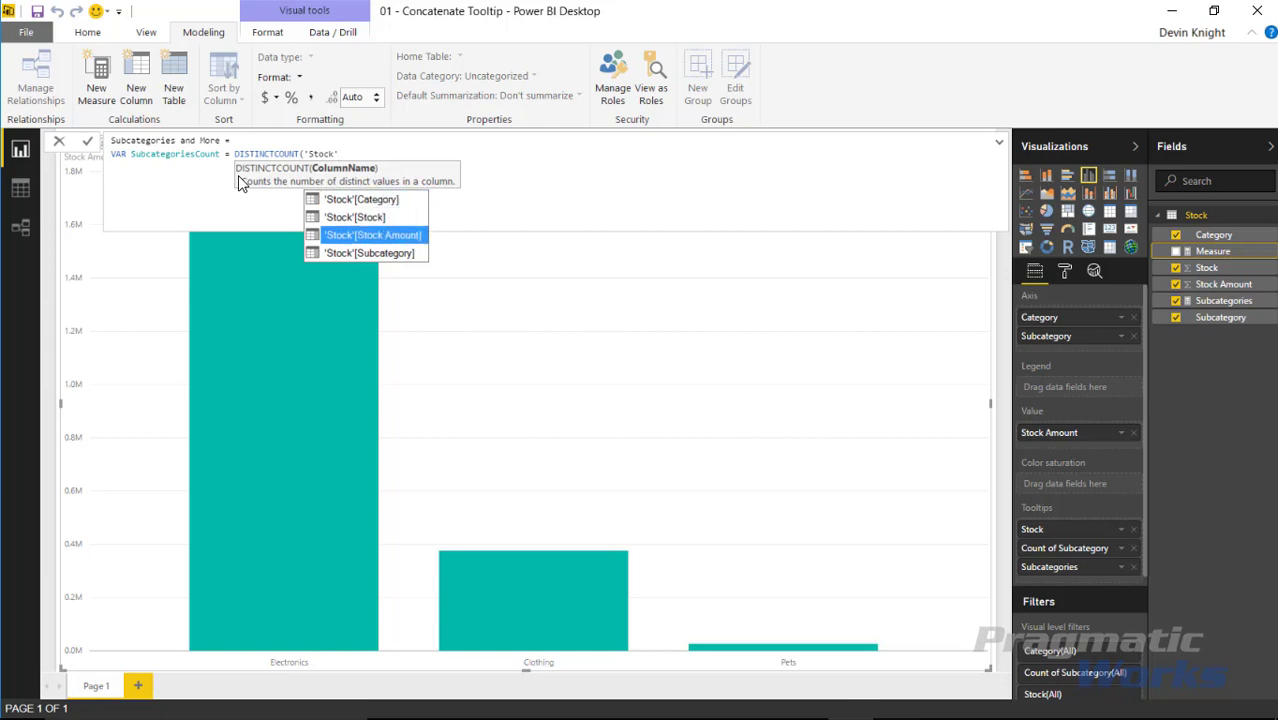
{"action": "key", "text": "Down"}
{"action": "key", "text": "Tab"}
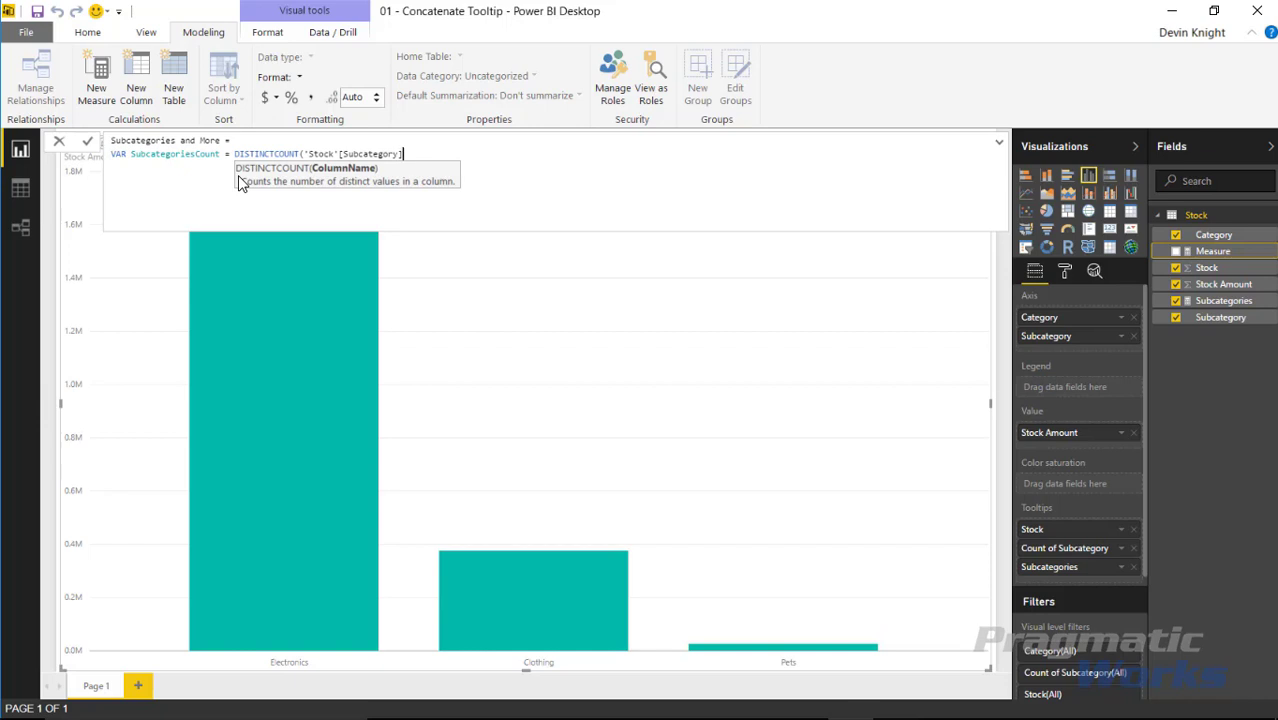
Step: Add a RETURN line below the SubcategoriesCount variable and try to commit the formula
{"action": "key", "text": "shift+Return"}
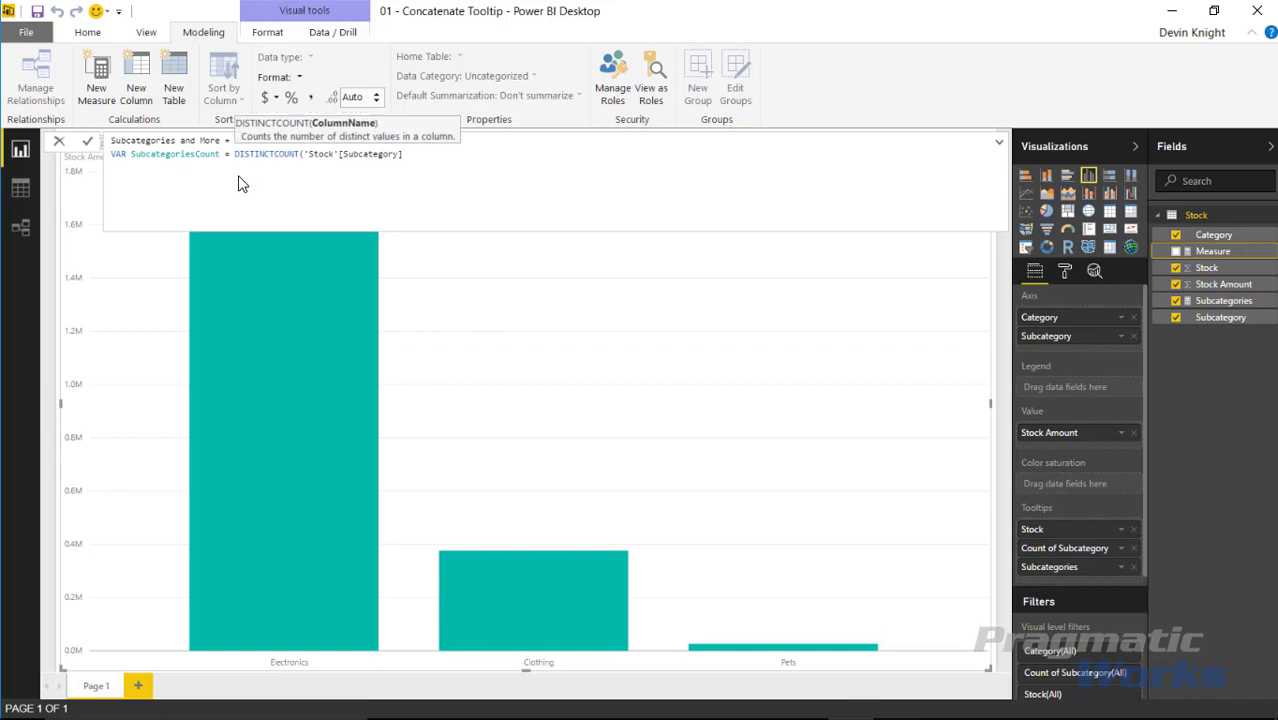
{"action": "type", "text": "RETURN"}
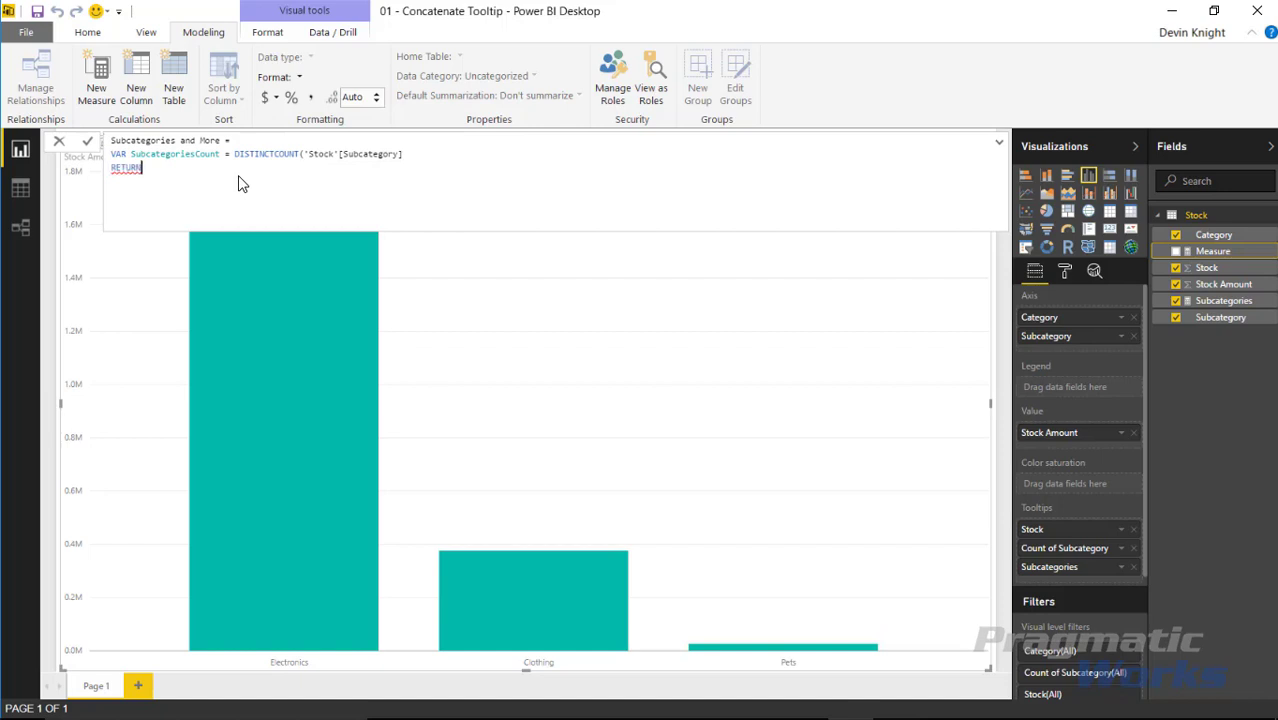
{"action": "key", "text": "Return"}
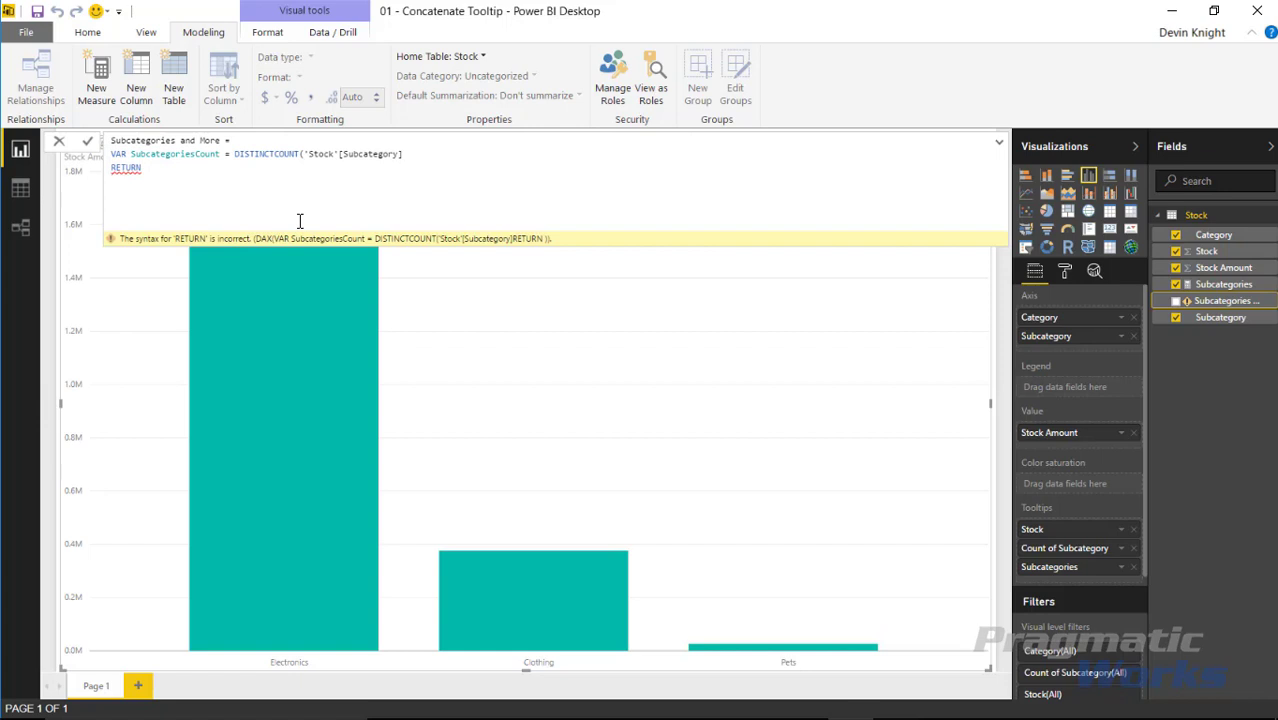
Step: Close the DISTINCTCOUNT parenthesis in the variable line and open an IF function on the line below RETURN
{"action": "type", "text": "IF"}
{"action": "key", "text": "Up"}
{"action": "key", "text": "End"}
{"action": "type", "text": ")"}
{"action": "key", "text": "Down"}
{"action": "key", "text": "Down"}
{"action": "key", "text": "Return"}
{"action": "type", "text": "("}
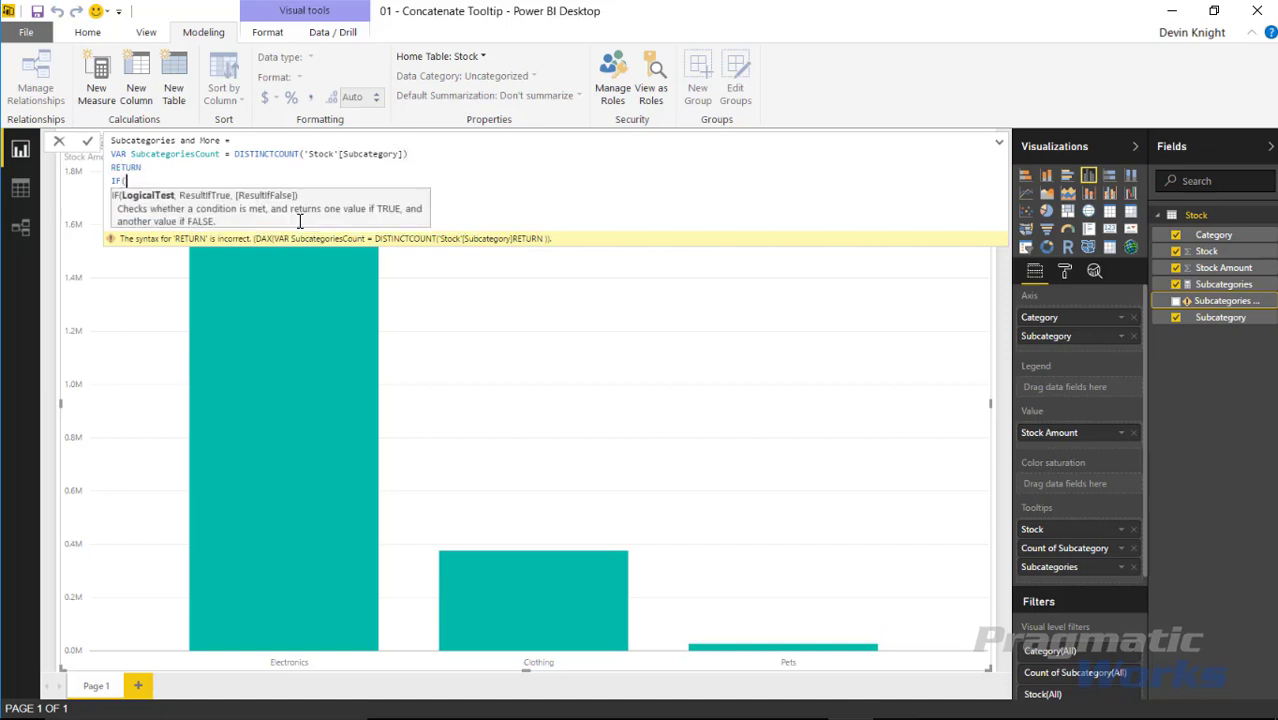
Step: Enter SubcategoriesCount>=3 as the IF function's logical test and continue the formula on a new line
{"action": "type", "text": "S"}
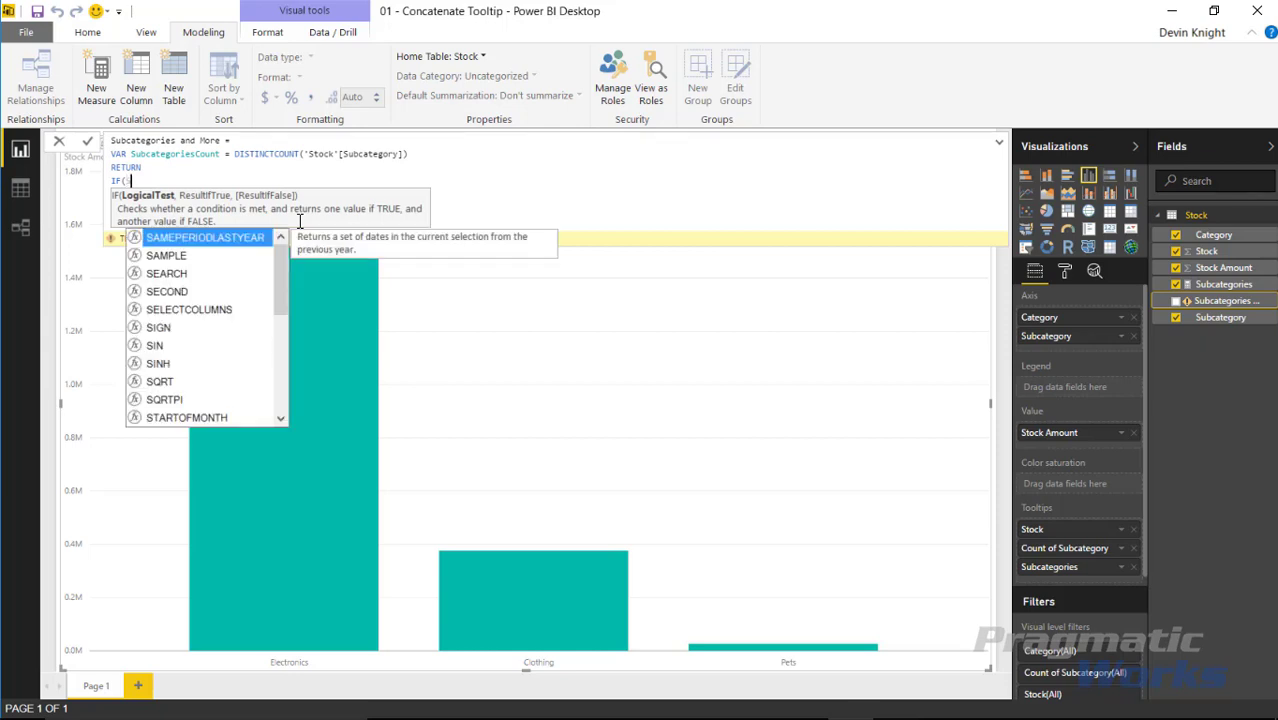
{"action": "type", "text": "ub"}
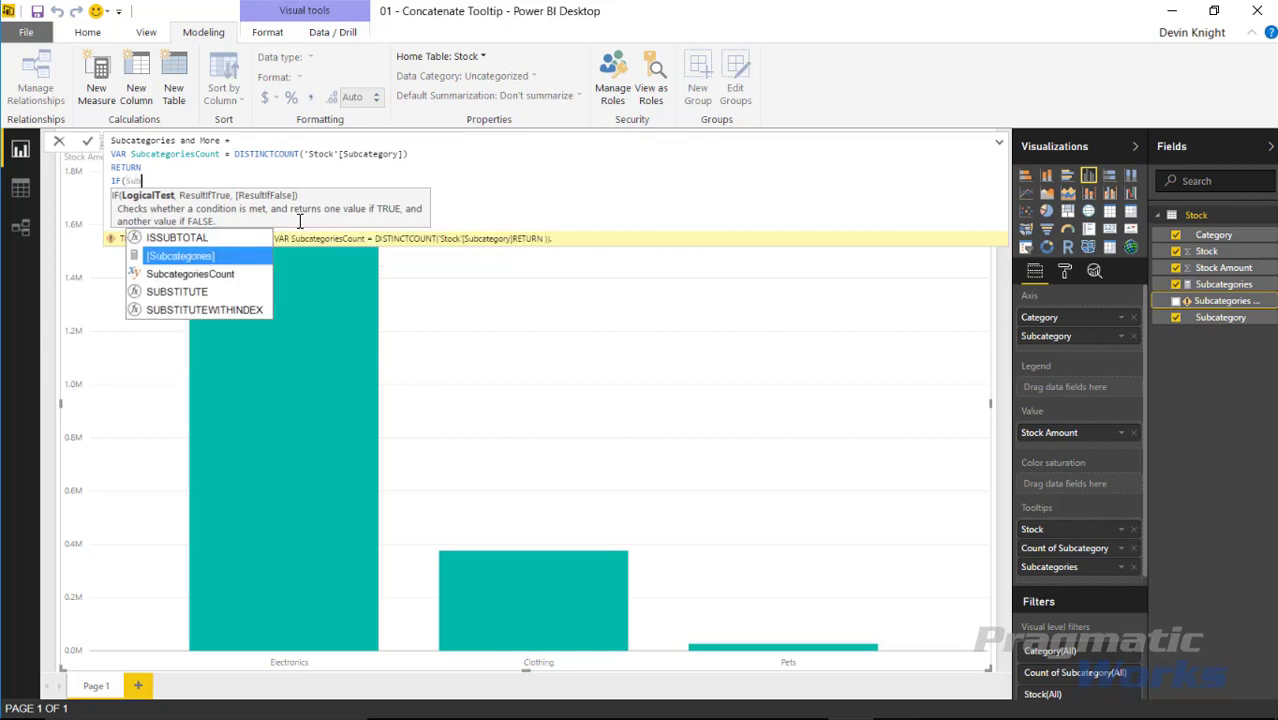
{"action": "key", "text": "Down"}
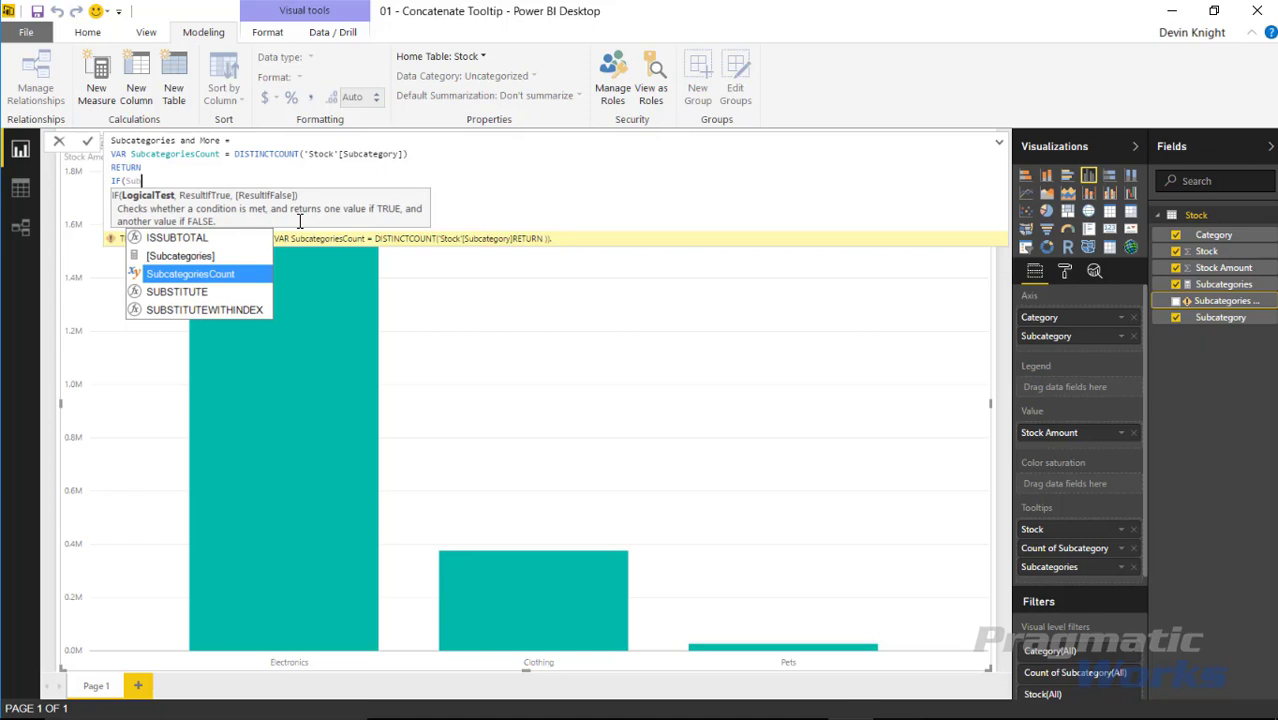
{"action": "key", "text": "Tab"}
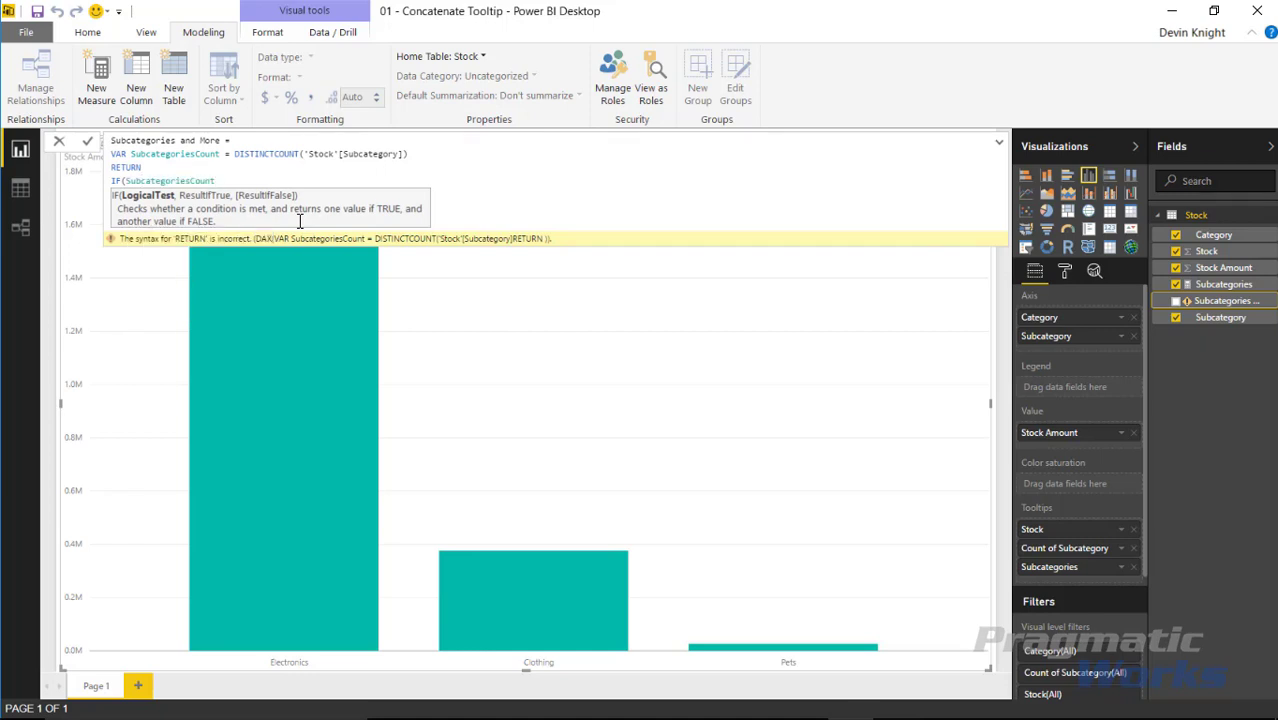
{"action": "key", "text": "Up"}
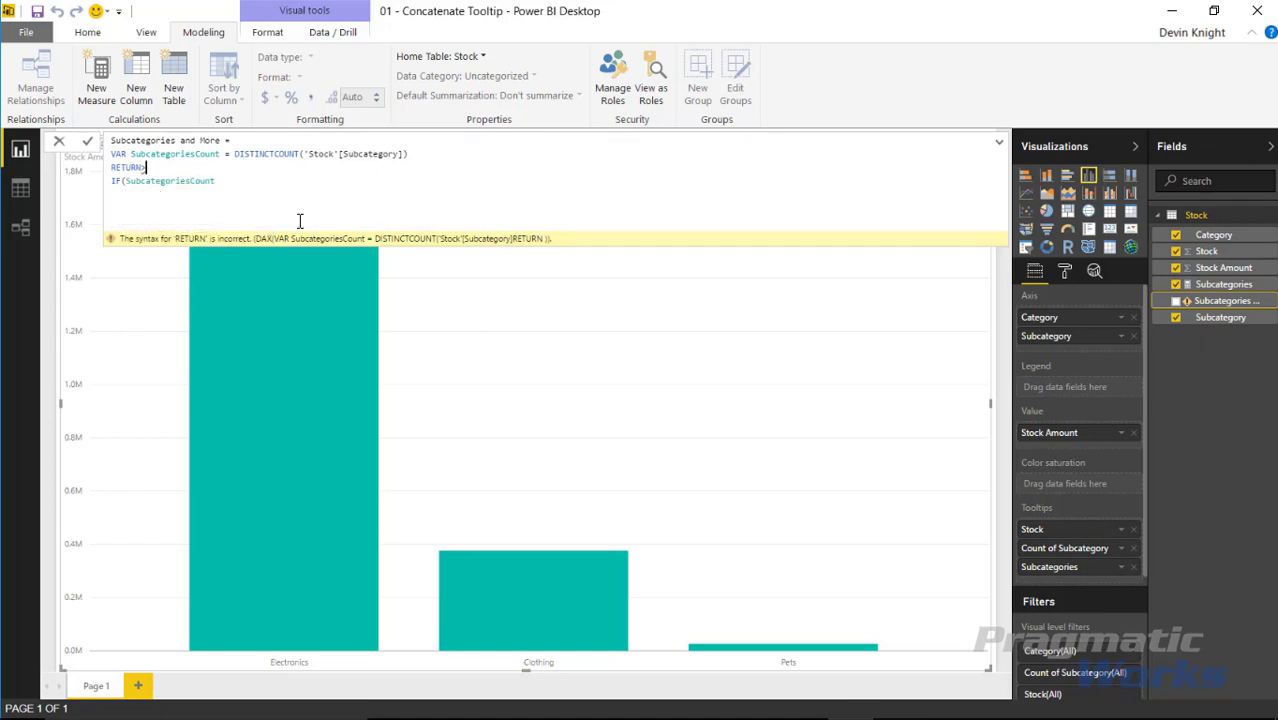
{"action": "key", "text": "Down"}
{"action": "type", "text": ">=3"}
{"action": "type", "text": ","}
{"action": "key", "text": "shift+Return"}
Step: Begin the IF function's true result with a CONCATENATEX function nested inside Calculate
{"action": "type", "text": "S"}
{"action": "type", "text": "onc"}
{"action": "type", "text": "ulate"}
{"action": "key", "text": "BackSpace"}
{"action": "type", "text": "("}
{"action": "key", "text": "Up"}
{"action": "key", "text": "End"}
{"action": "type", "text": ","}
{"action": "key", "text": "Down"}
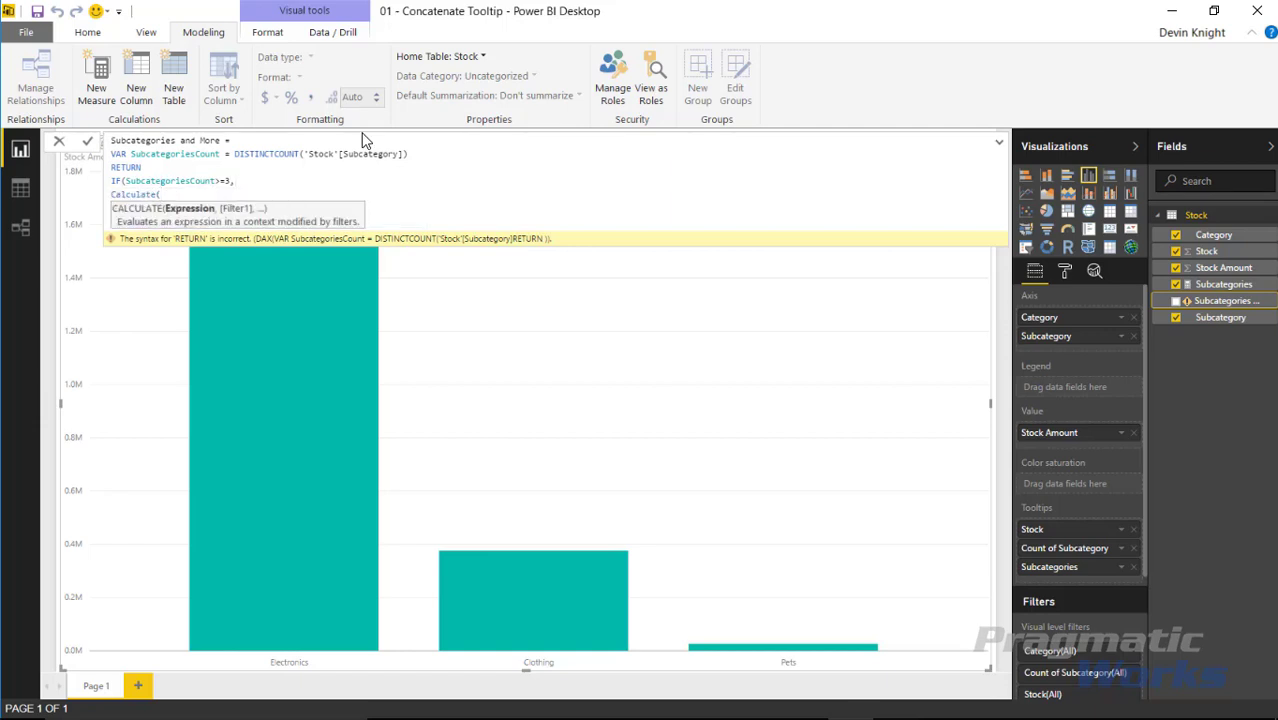
{"action": "type", "text": "con"}
{"action": "key", "text": "Down"}
{"action": "key", "text": "Tab"}
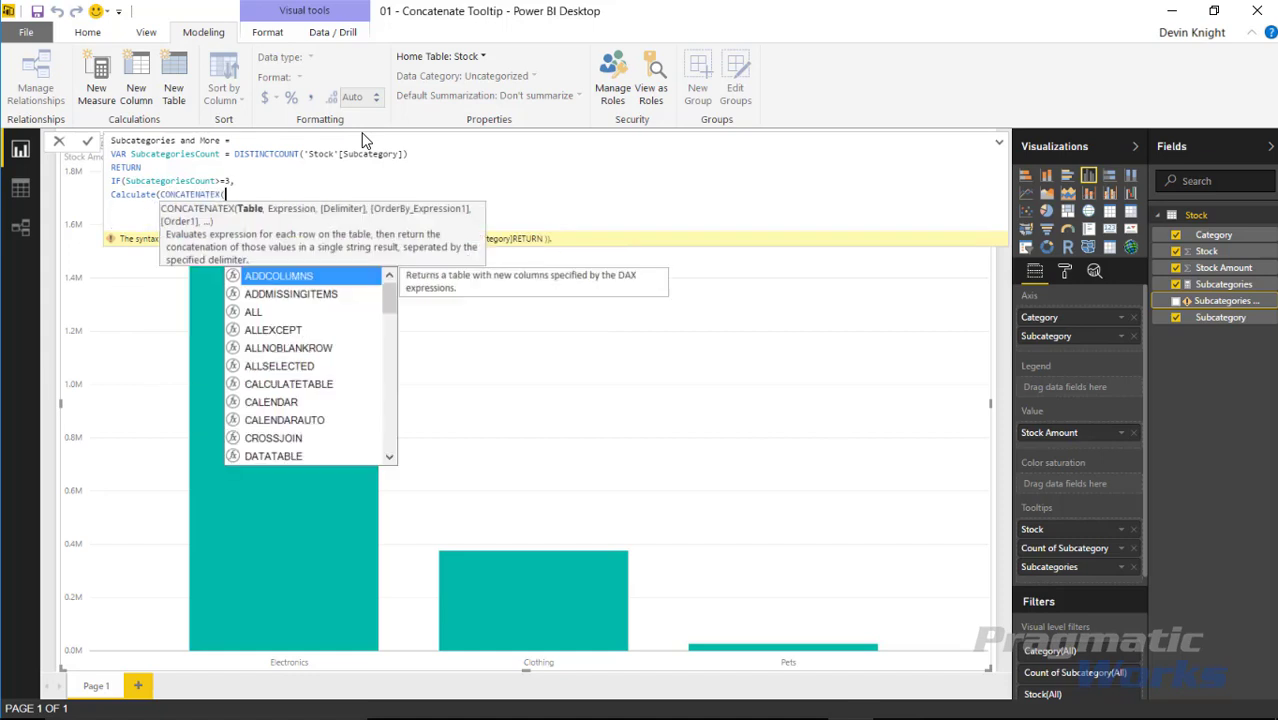
Step: Enter TOPN(3, VALUES('Stock'[Subcategory])) as the table argument of CONCATENATEX
{"action": "type", "text": "TOP"}
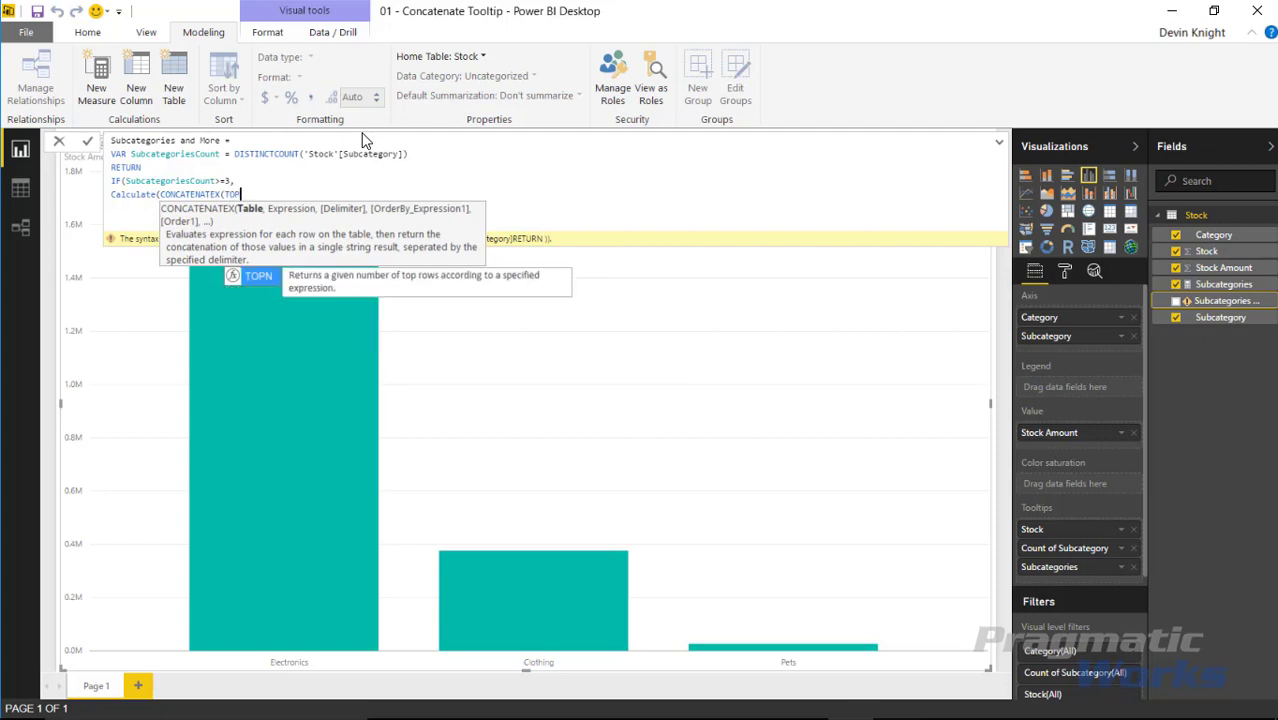
{"action": "key", "text": "Tab"}
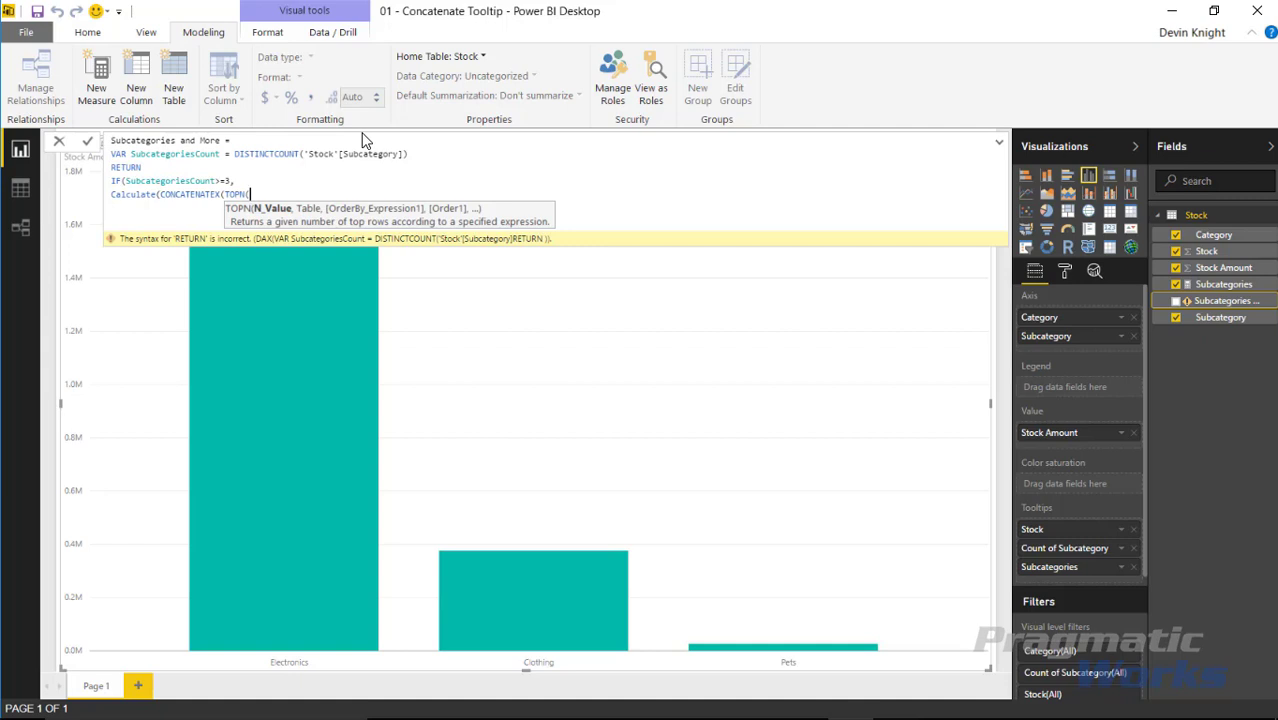
{"action": "type", "text": "3, Va"}
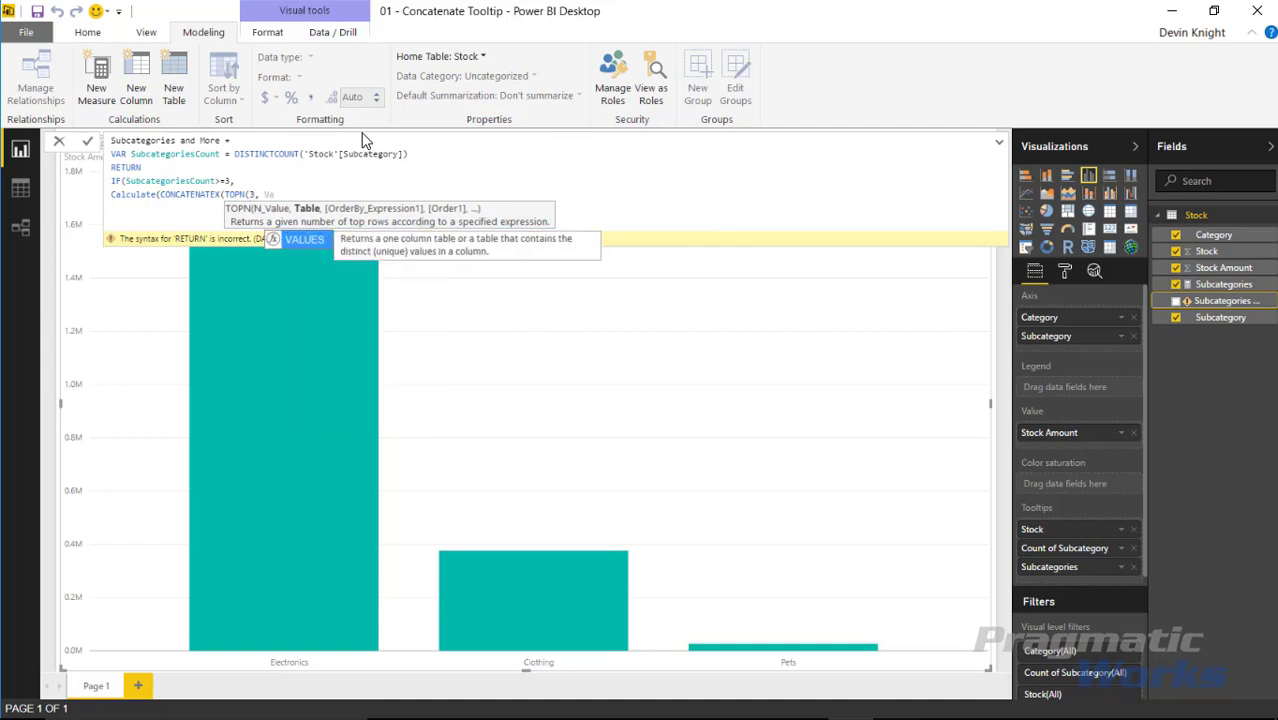
{"action": "key", "text": "Tab"}
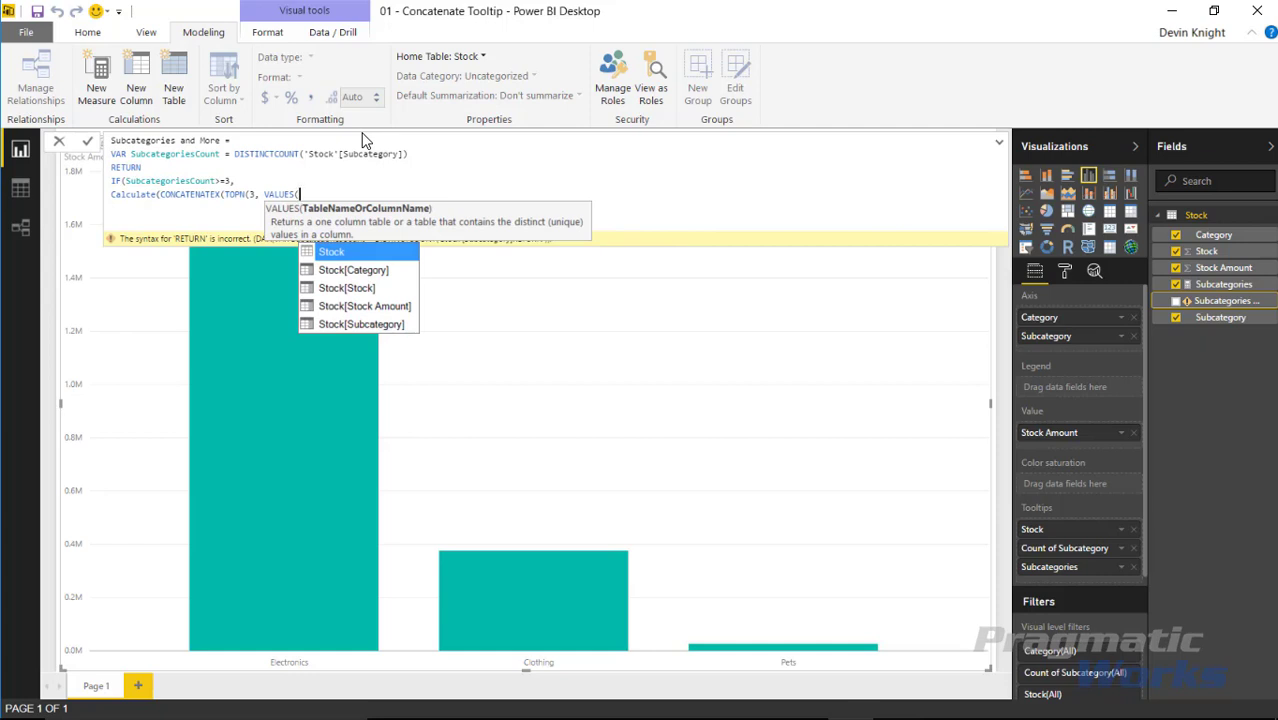
{"action": "type", "text": "'"}
{"action": "key", "text": "Tab"}
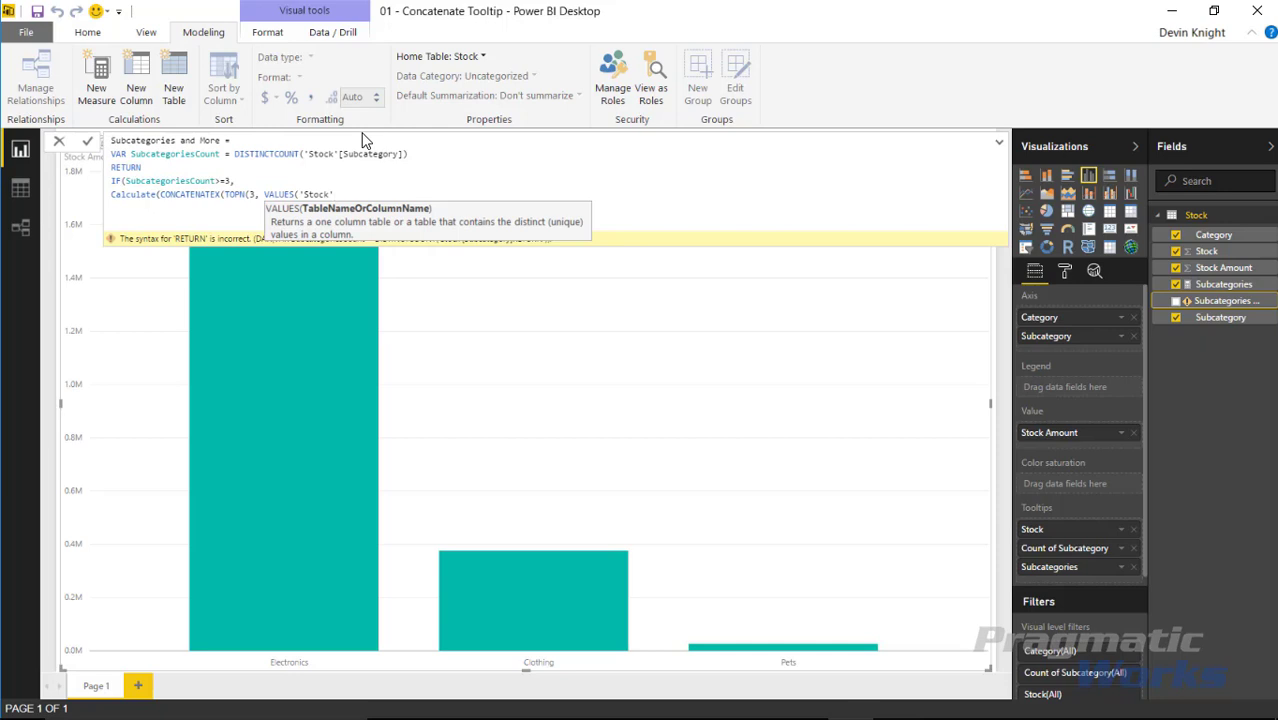
{"action": "type", "text": "[S"}
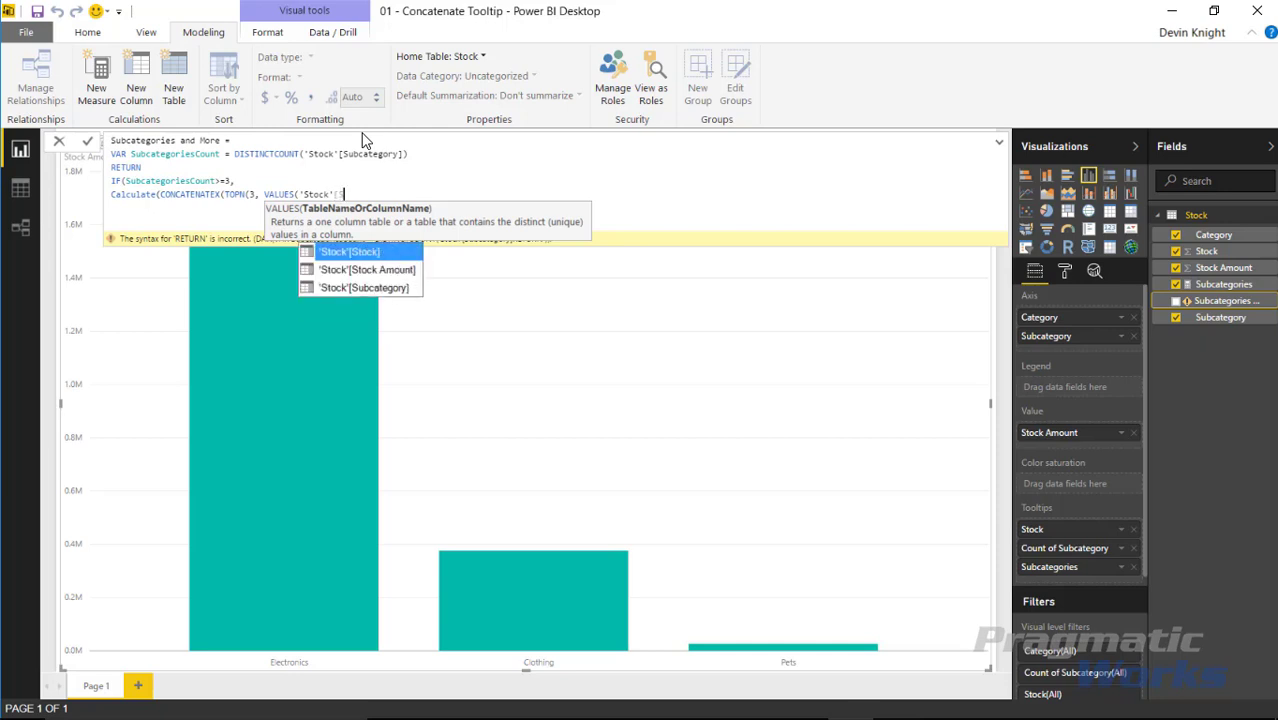
{"action": "type", "text": "u"}
{"action": "key", "text": "Tab"}
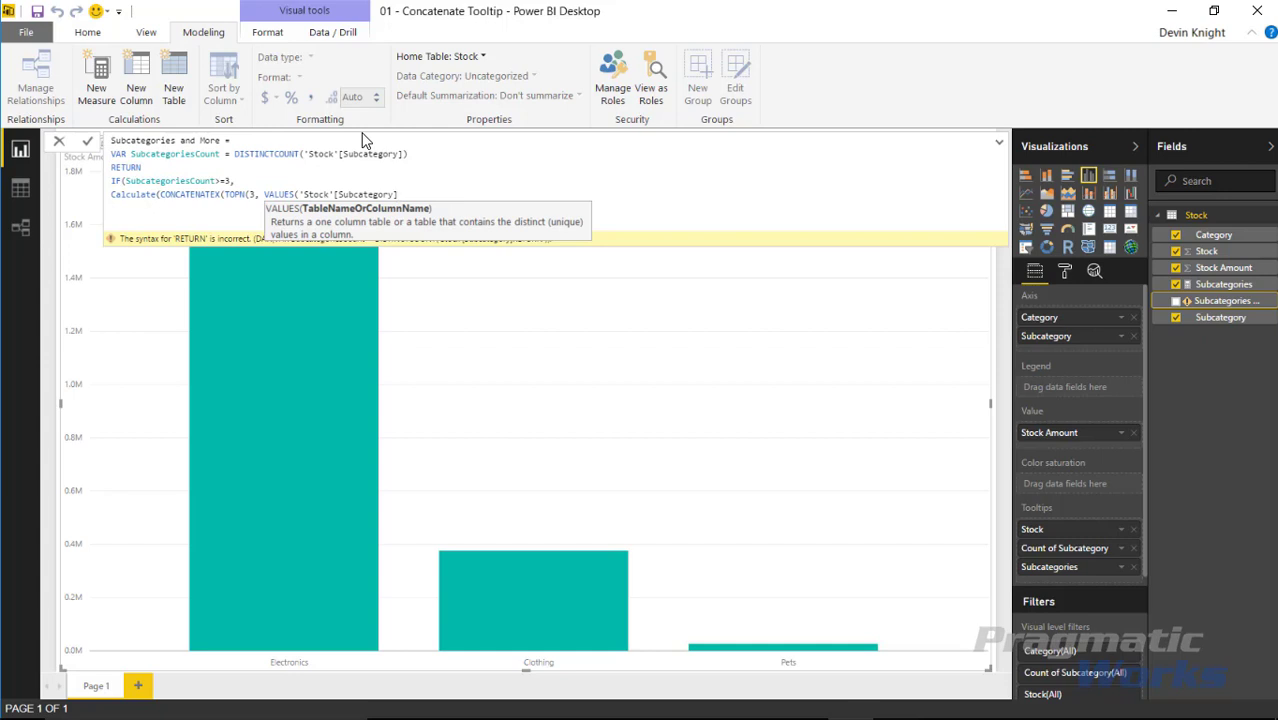
{"action": "type", "text": ")), "}
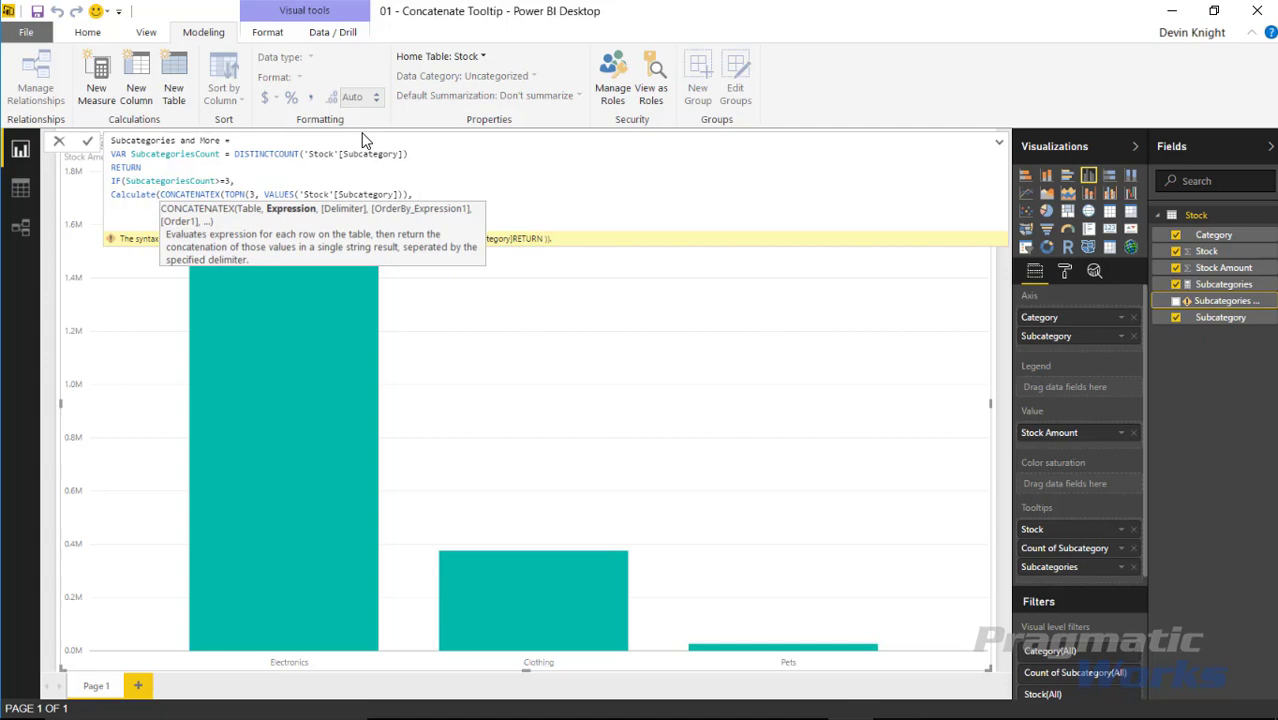
Step: Finish the true result with 'Stock'[Subcategory] as the expression and ", " as the delimiter, and append &" and more..."
{"action": "type", "text": "'S"}
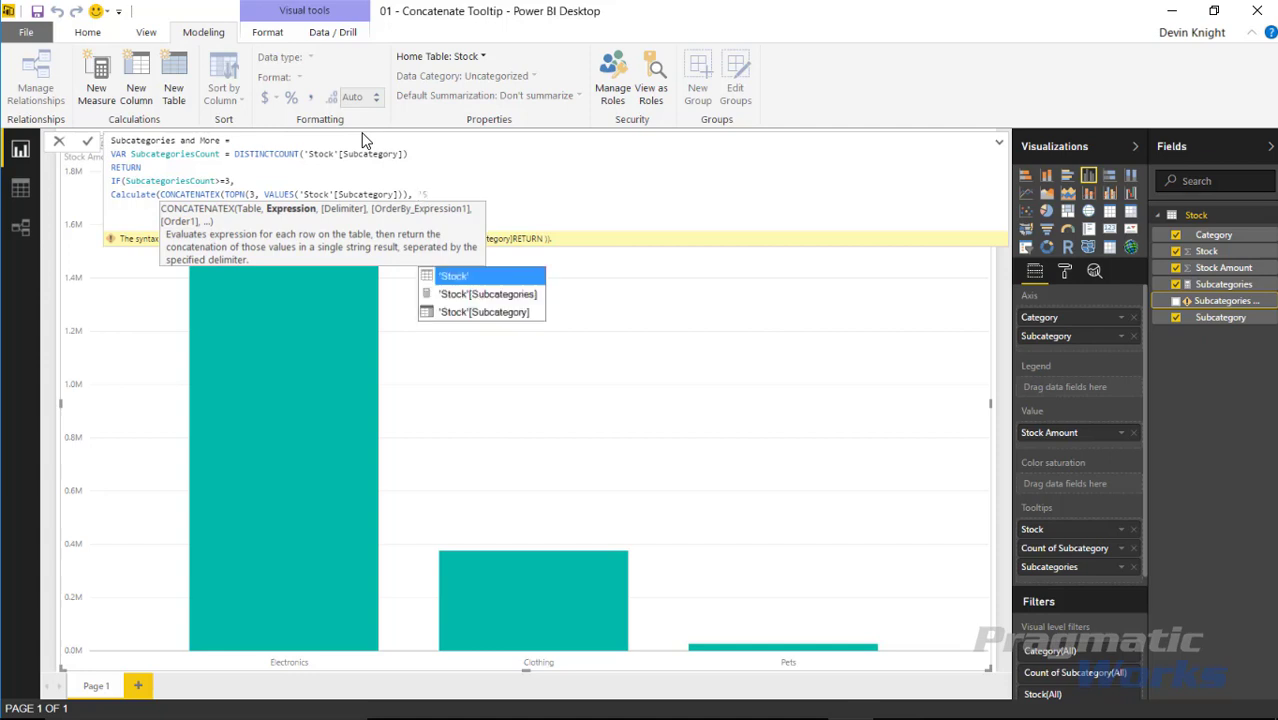
{"action": "key", "text": "Down"}
{"action": "key", "text": "Down"}
{"action": "key", "text": "Tab"}
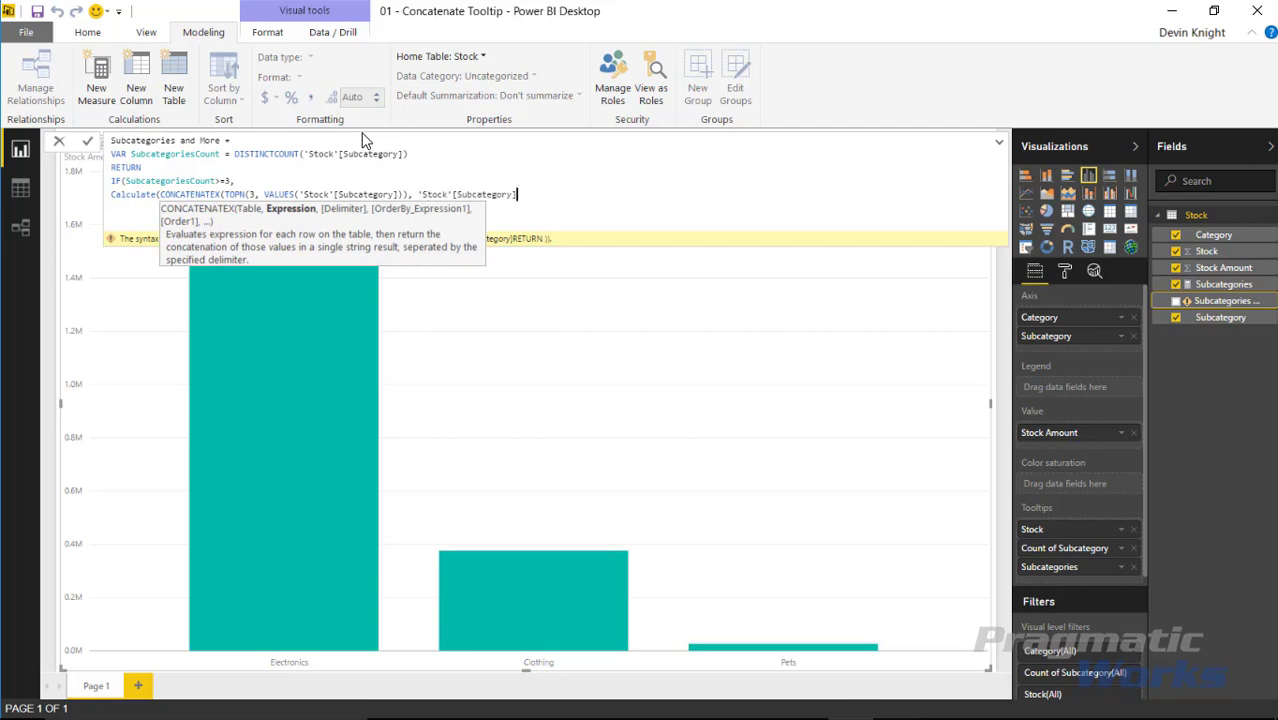
{"action": "type", "text": "], "}
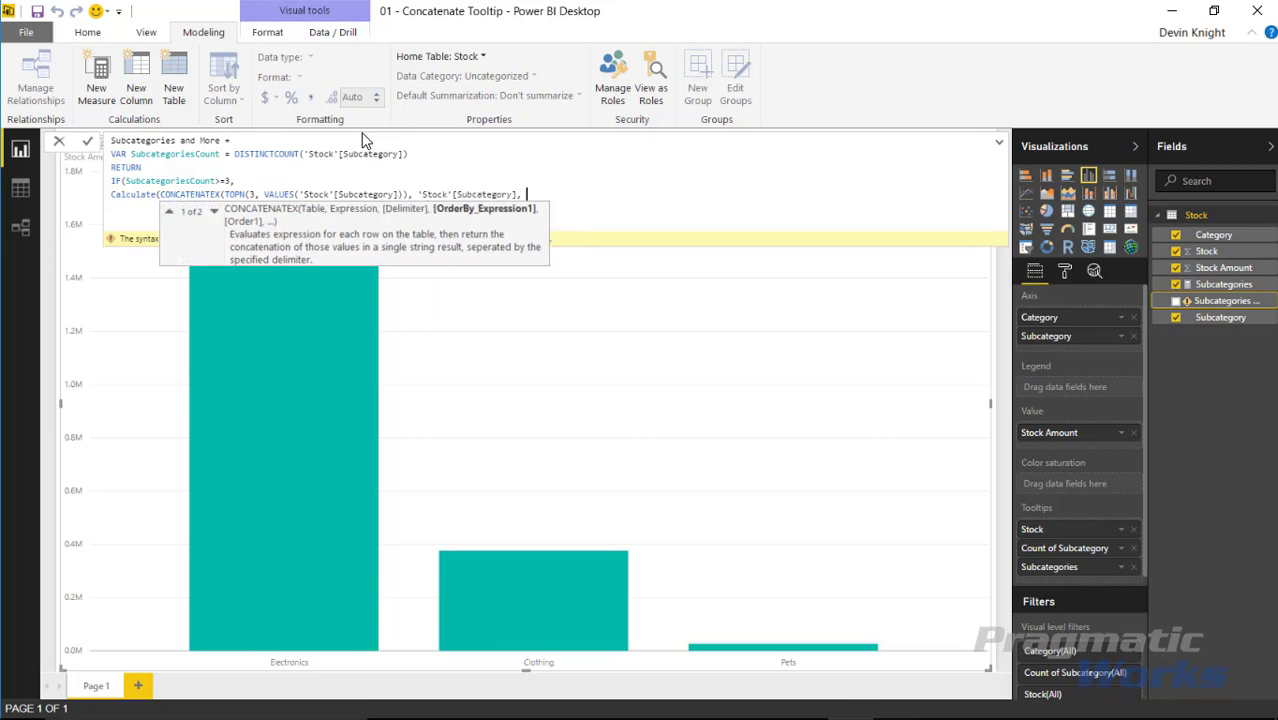
{"action": "type", "text": "\", \"))"}
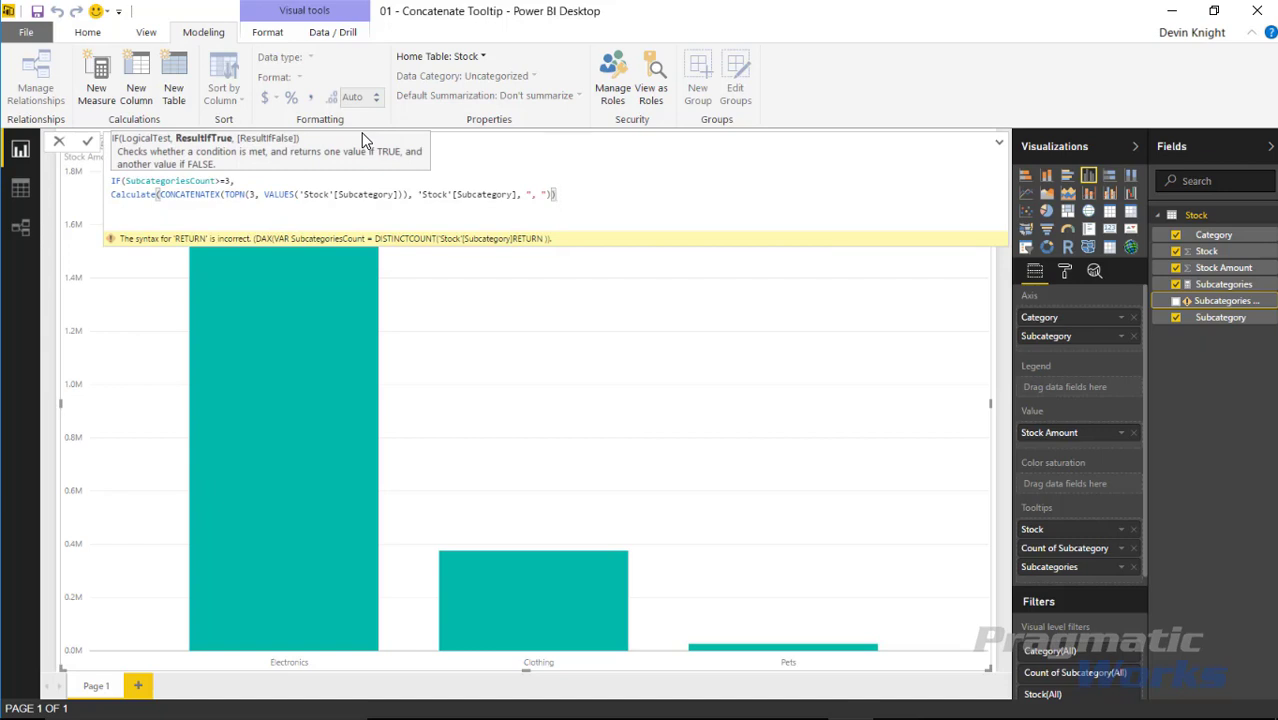
{"action": "type", "text": "&\" and more...\""}
{"action": "type", "text": ","}
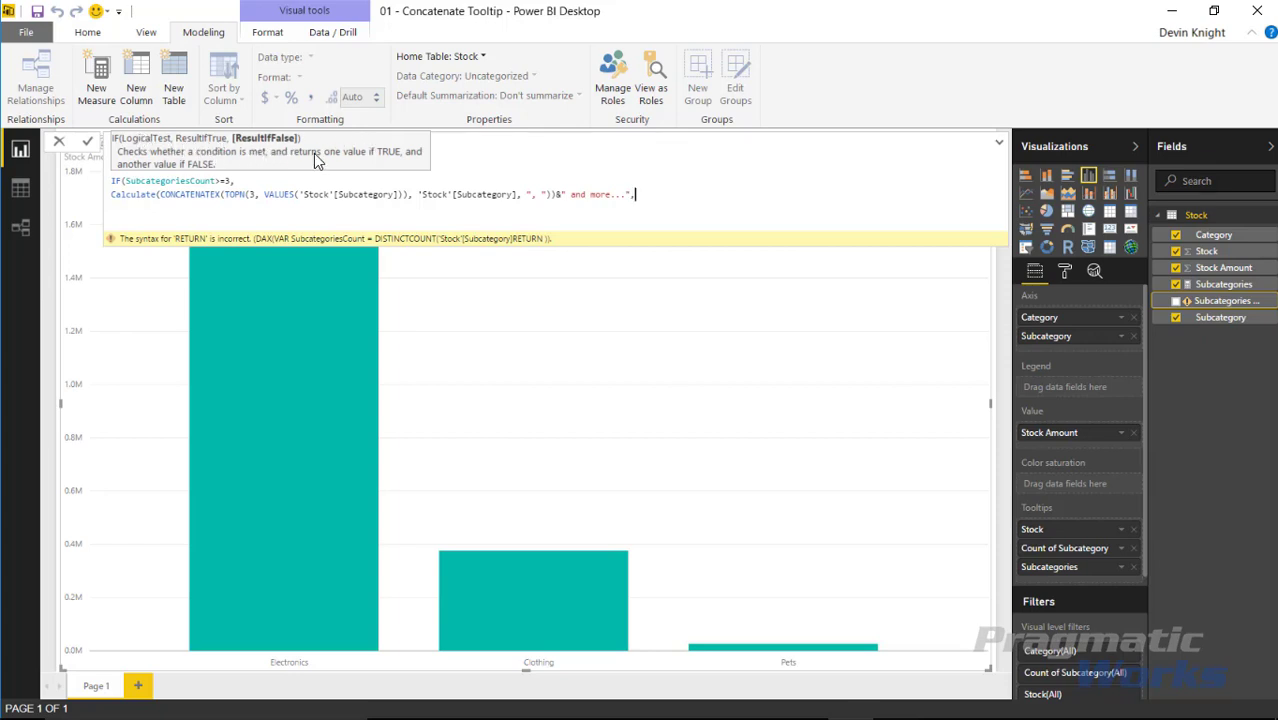
Step: Begin the IF function's false result on a new line with CONCATENATEX nested inside CALCULATE
{"action": "key", "text": "shift+Return"}
{"action": "type", "text": "Ca"}
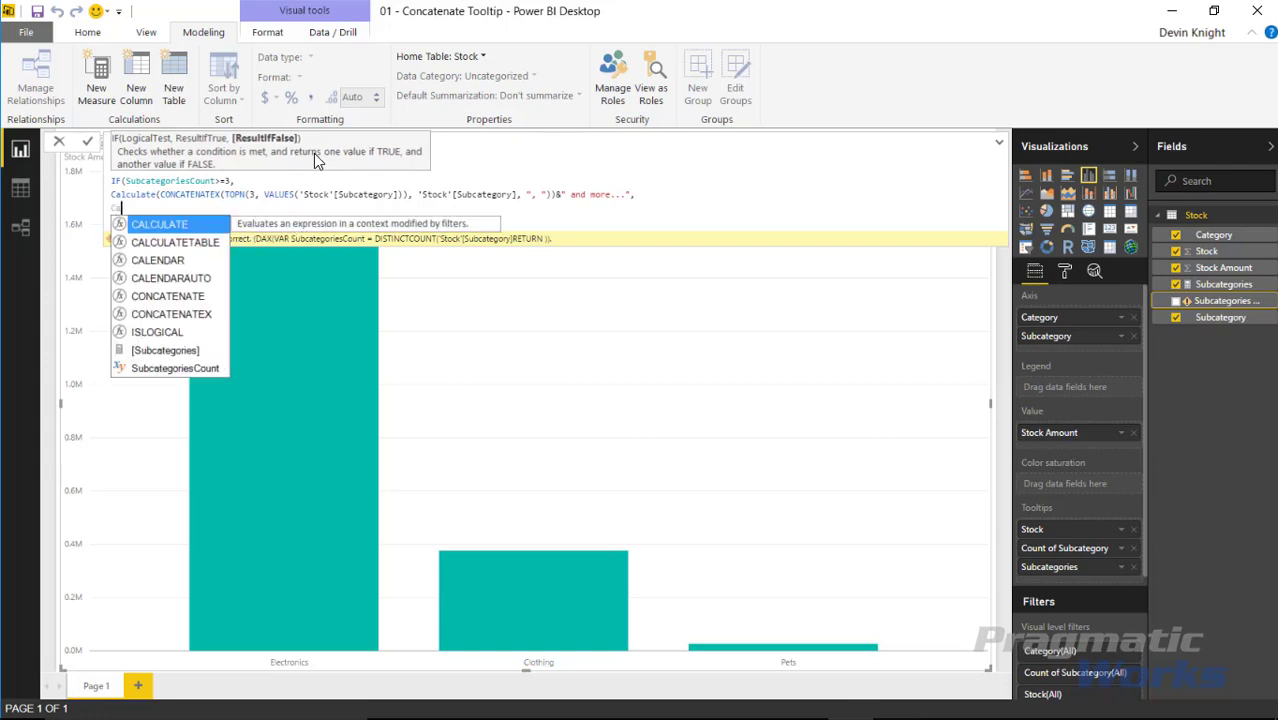
{"action": "key", "text": "Tab"}
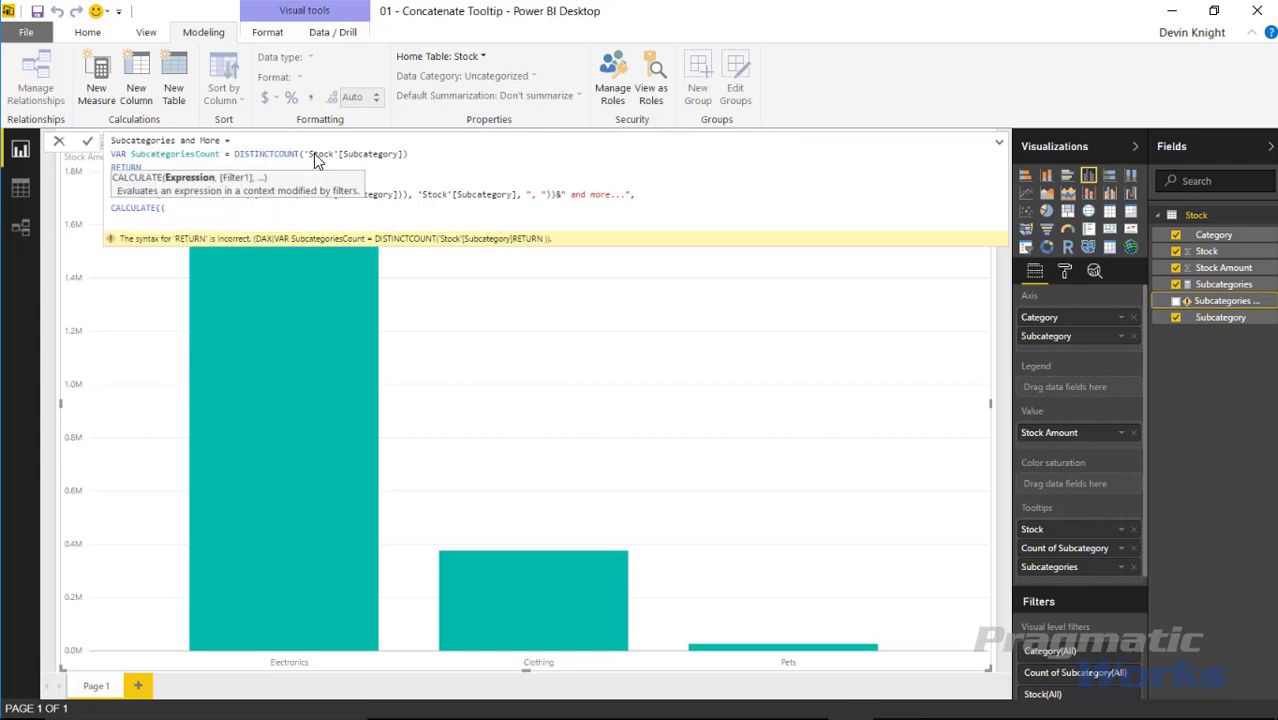
{"action": "type", "text": "Con"}
{"action": "key", "text": "Down"}
{"action": "key", "text": "Tab"}
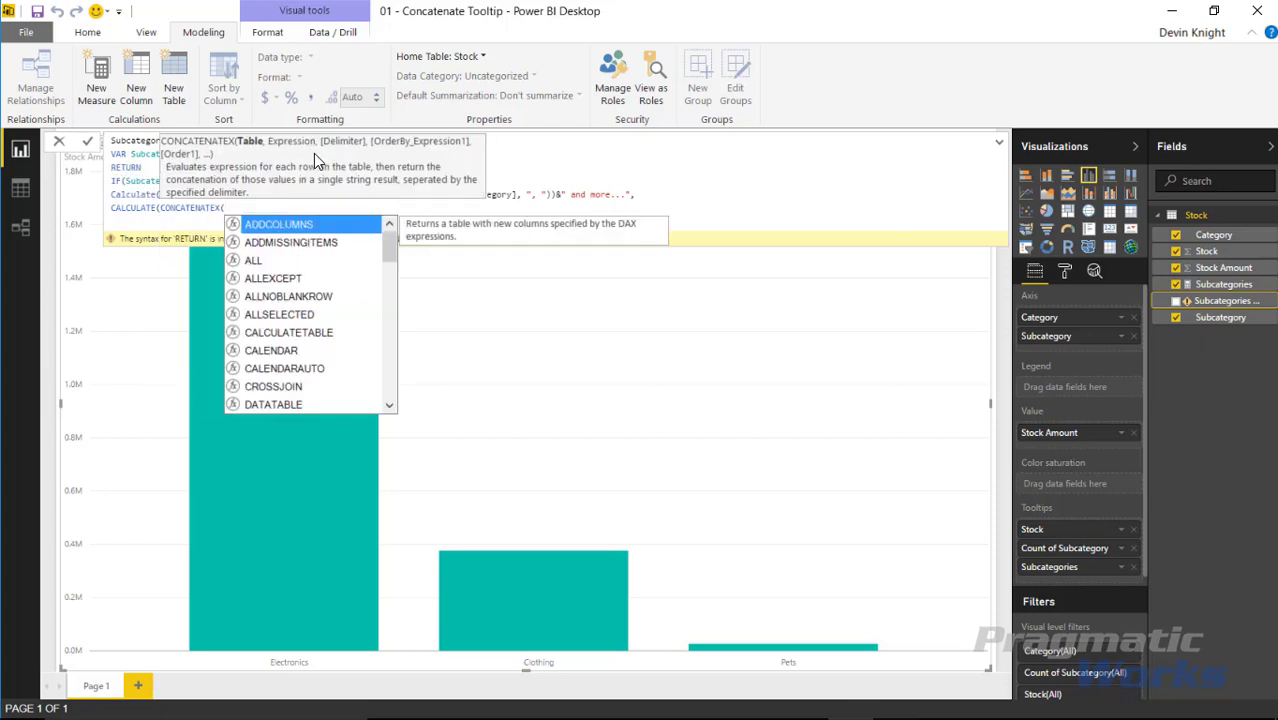
Step: Enter VALUES(Stock[Subcategory]) as the table argument of the false result's CONCATENATEX
{"action": "type", "text": "Val"}
{"action": "key", "text": "Tab"}
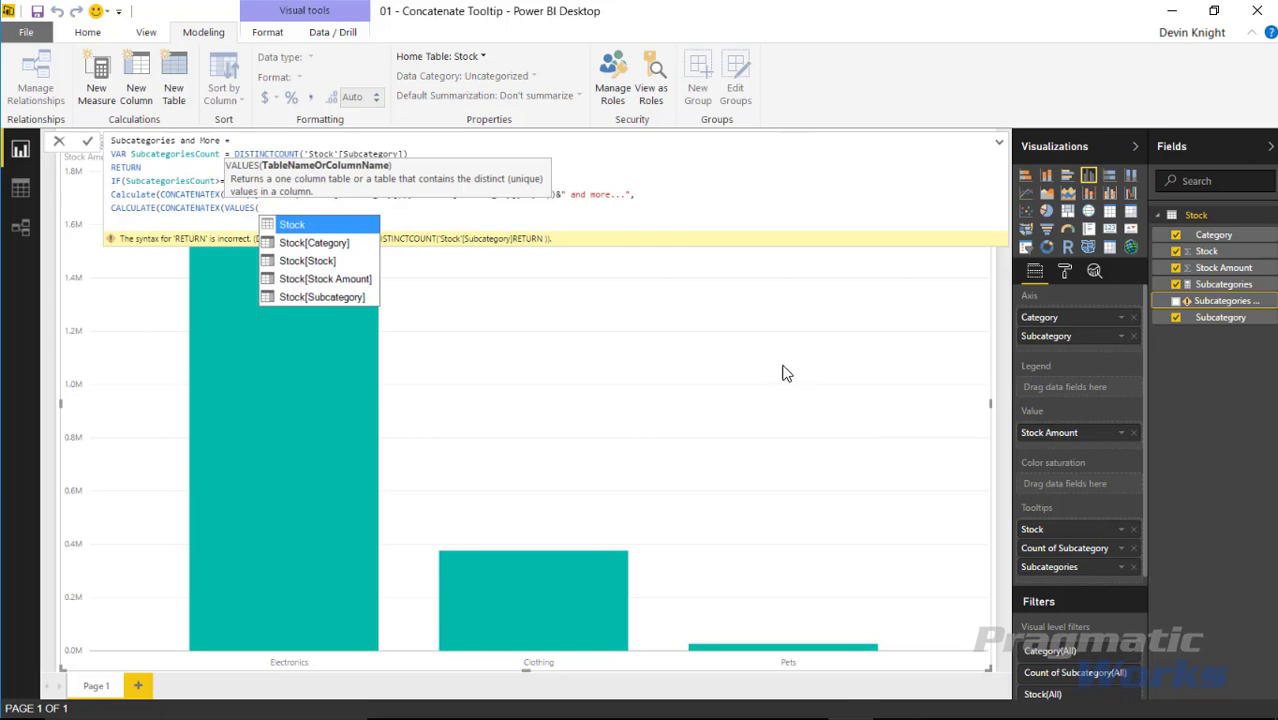
{"action": "key", "text": "Down"}
{"action": "key", "text": "Down"}
{"action": "key", "text": "Down"}
{"action": "key", "text": "Down"}
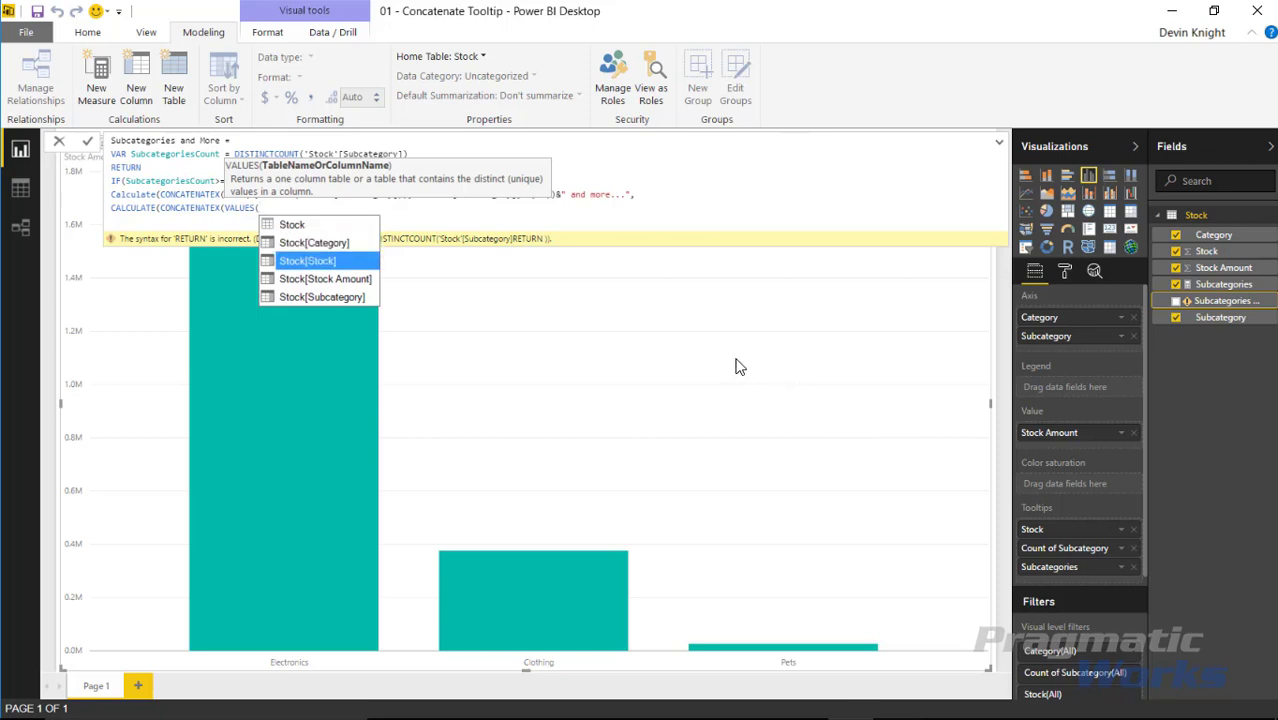
{"action": "key", "text": "Tab"}
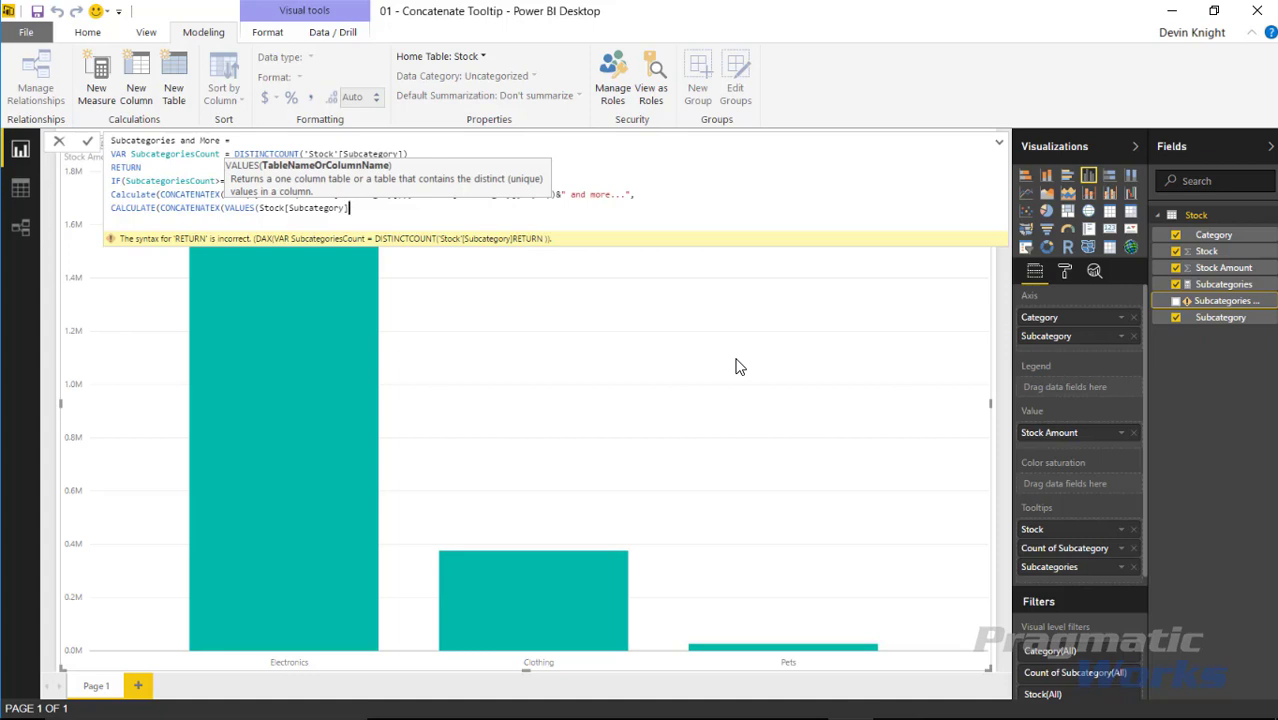
{"action": "type", "text": "),"}
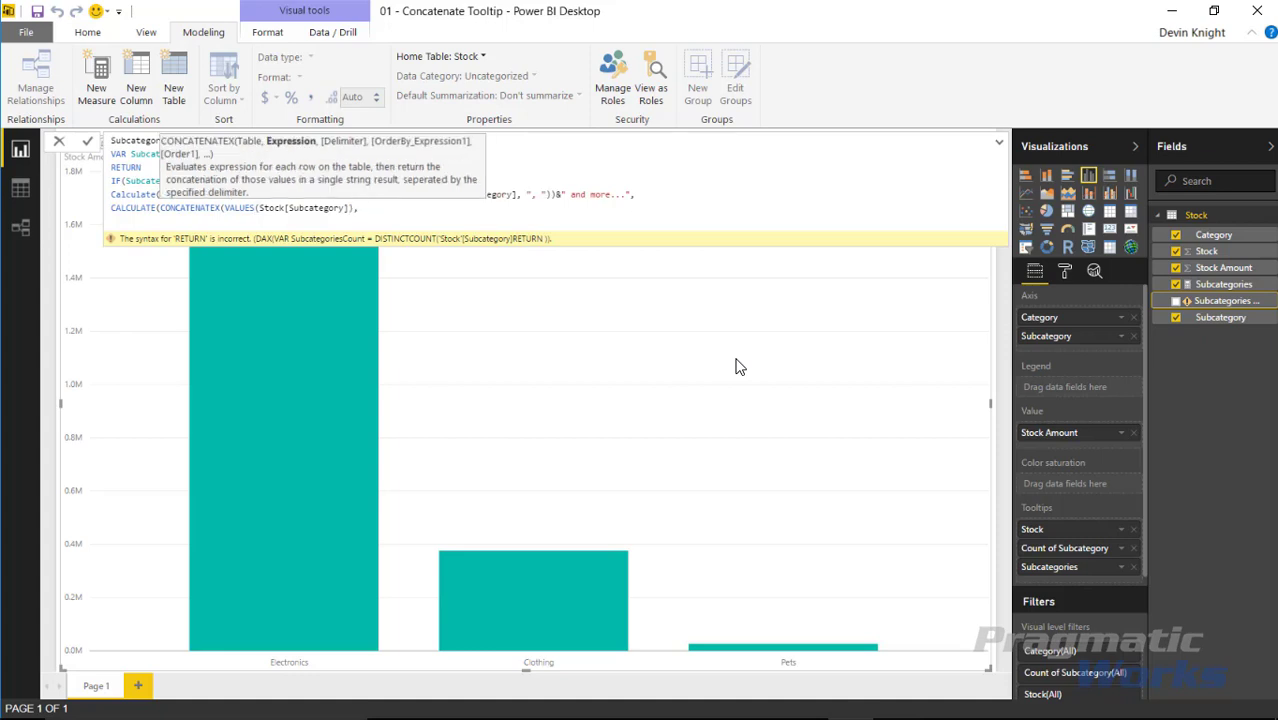
Step: Complete the false result with 'Stock'[Subcategory] as the expression and ", " as the delimiter, closing both functions
{"action": "key", "text": "Down"}
{"action": "key", "text": "Down"}
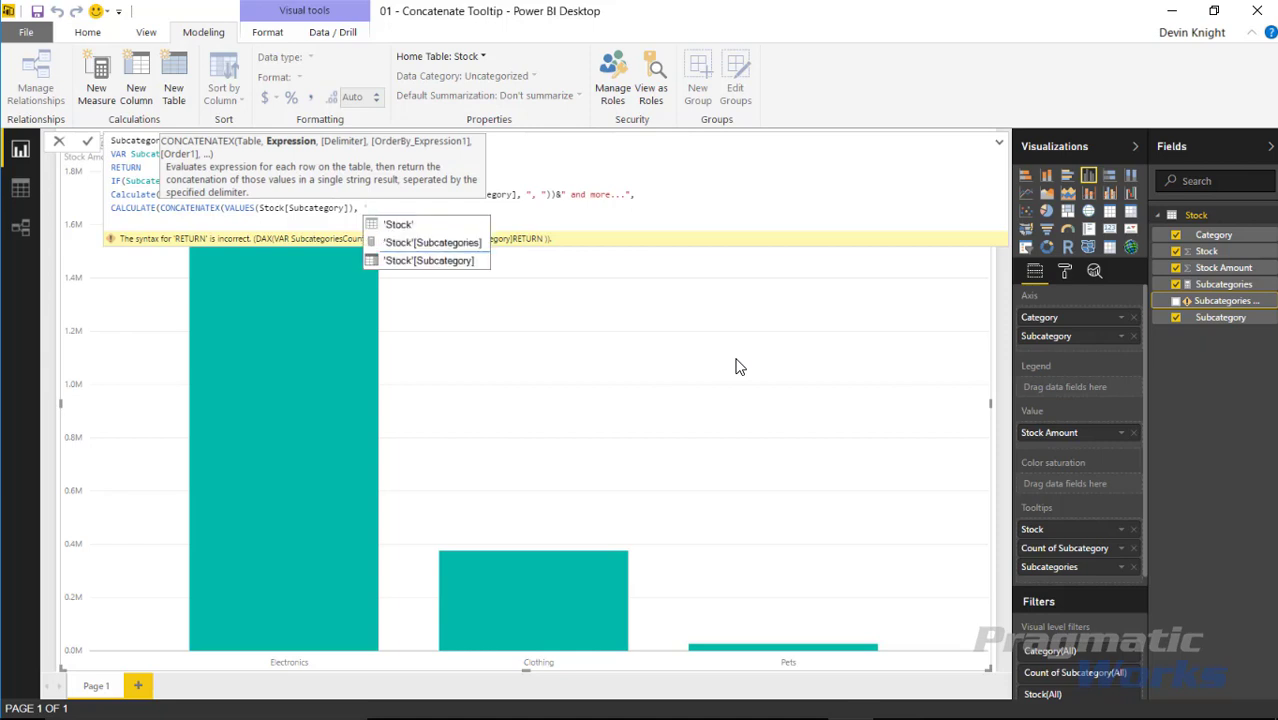
{"action": "key", "text": "Tab"}
{"action": "type", "text": ","}
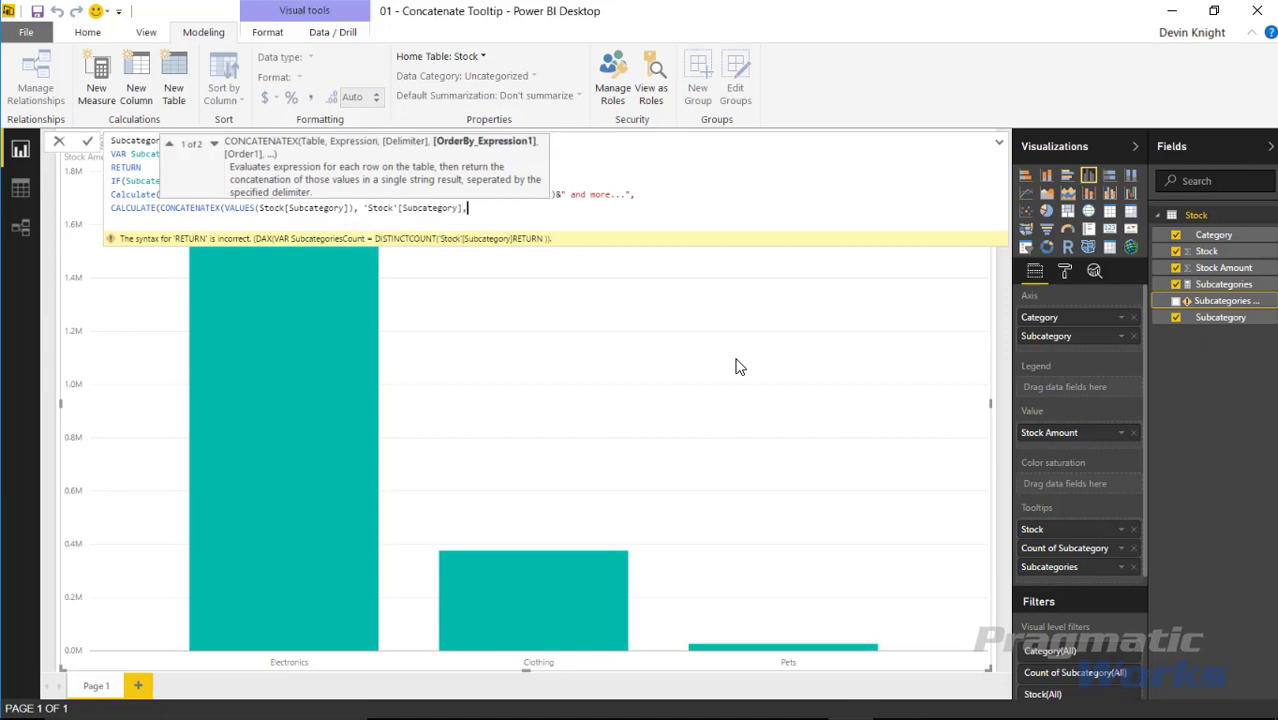
{"action": "type", "text": "\", \"))"}
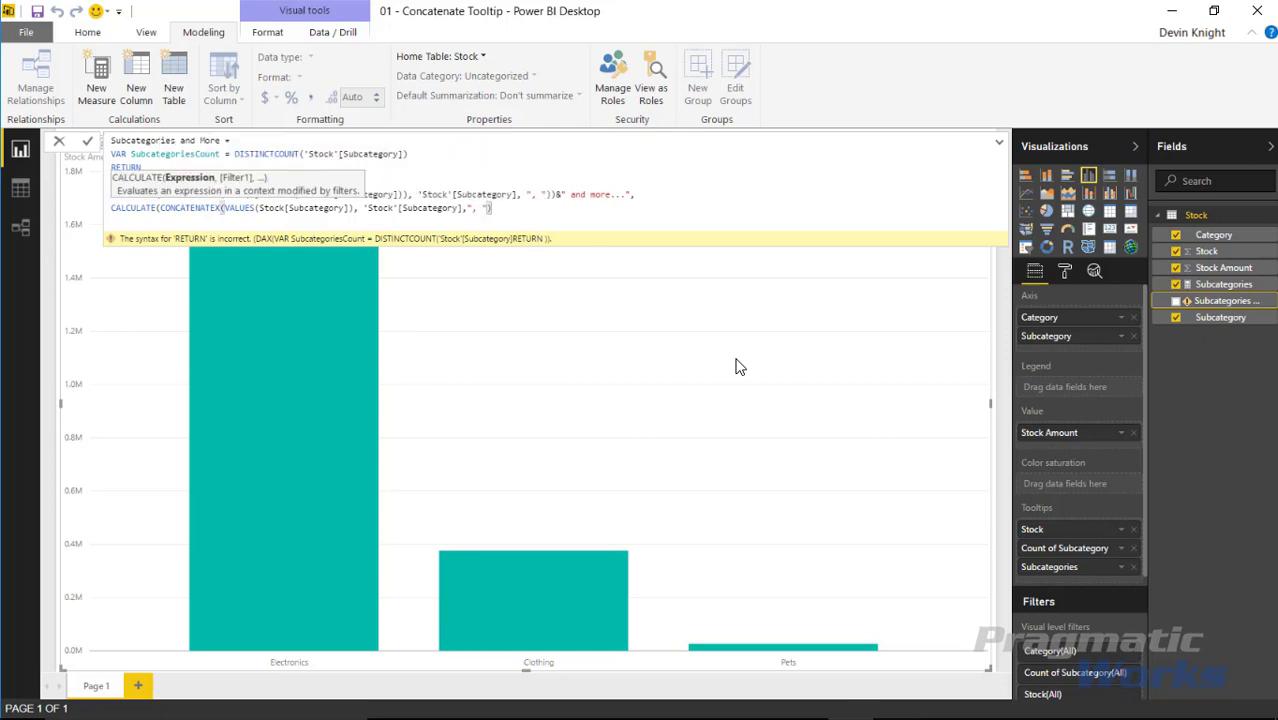
Step: Close the IF function on its own line and commit the Subcategories and More measure
{"action": "key", "text": "shift+Return"}
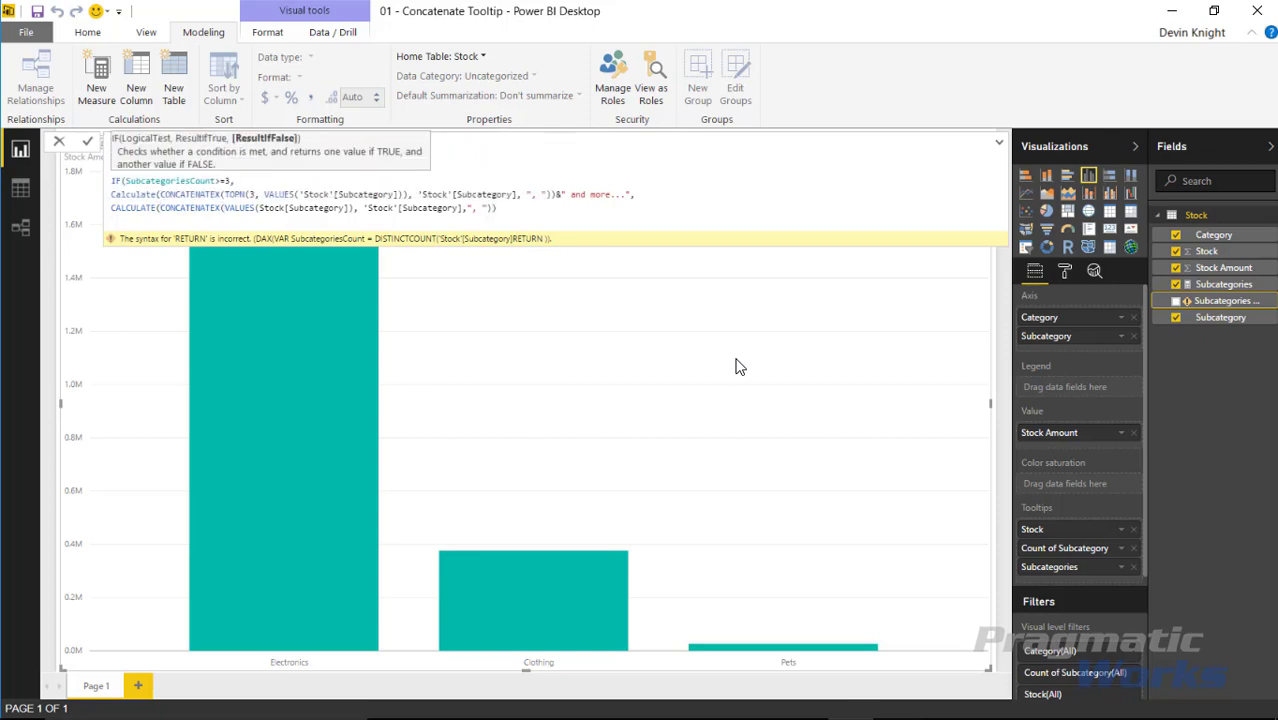
{"action": "type", "text": ")"}
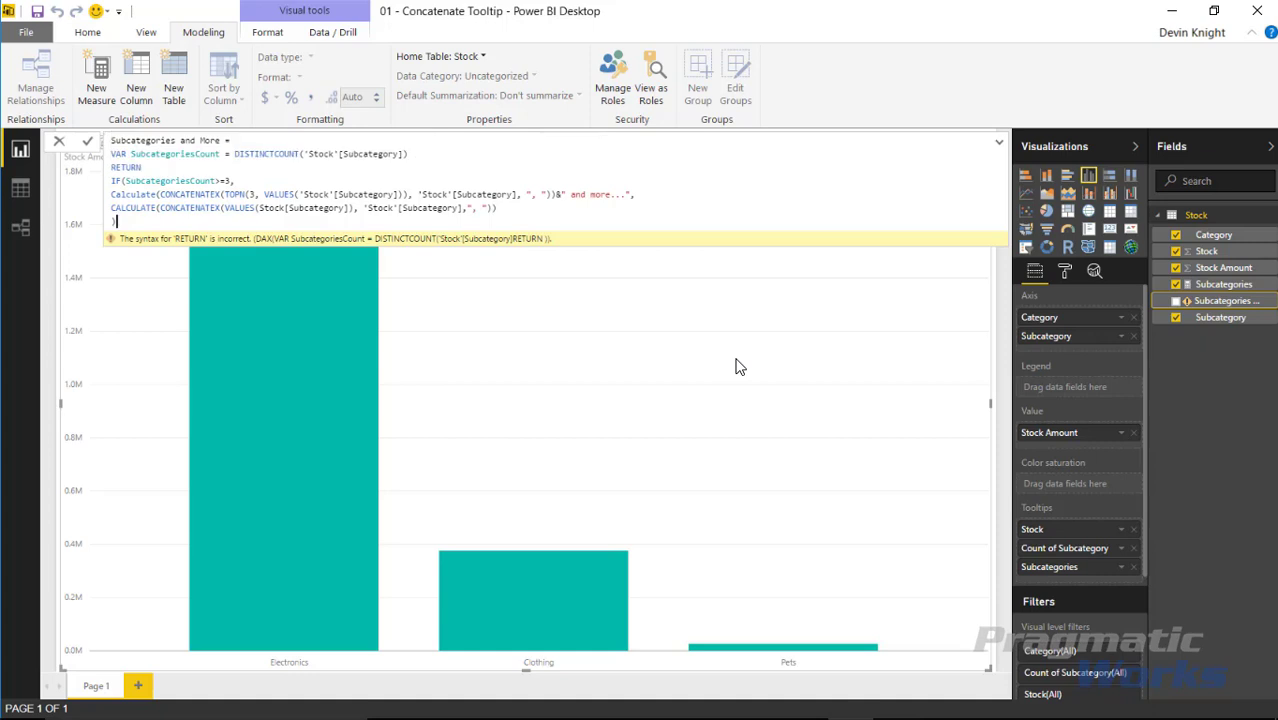
{"action": "key", "text": "Return"}
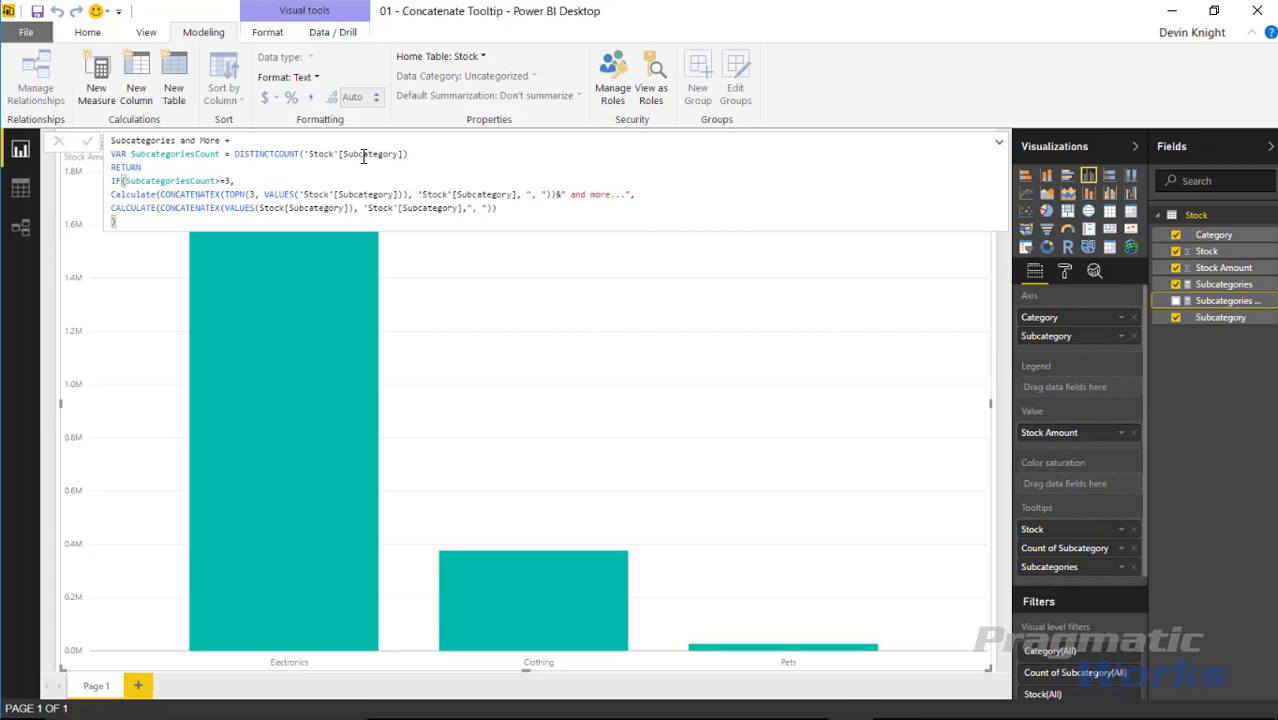
{"action": "left_click", "coordinate": [218, 181]}
{"action": "type", "text": ">"}
{"action": "left_click", "coordinate": [632, 196]}
{"action": "type", "text": ","}
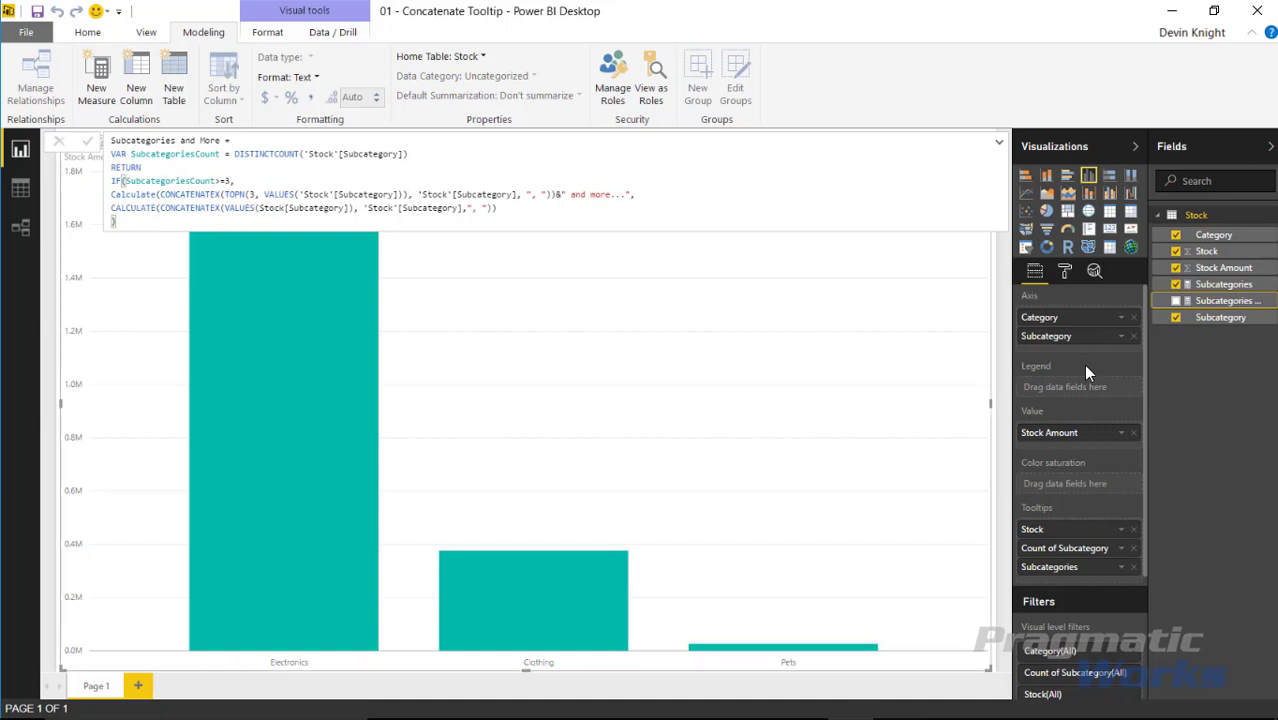
Step: Add the Subcategories and More measure to the column chart's tooltips and inspect the Electronics column's tooltip
{"action": "key", "text": "Escape"}
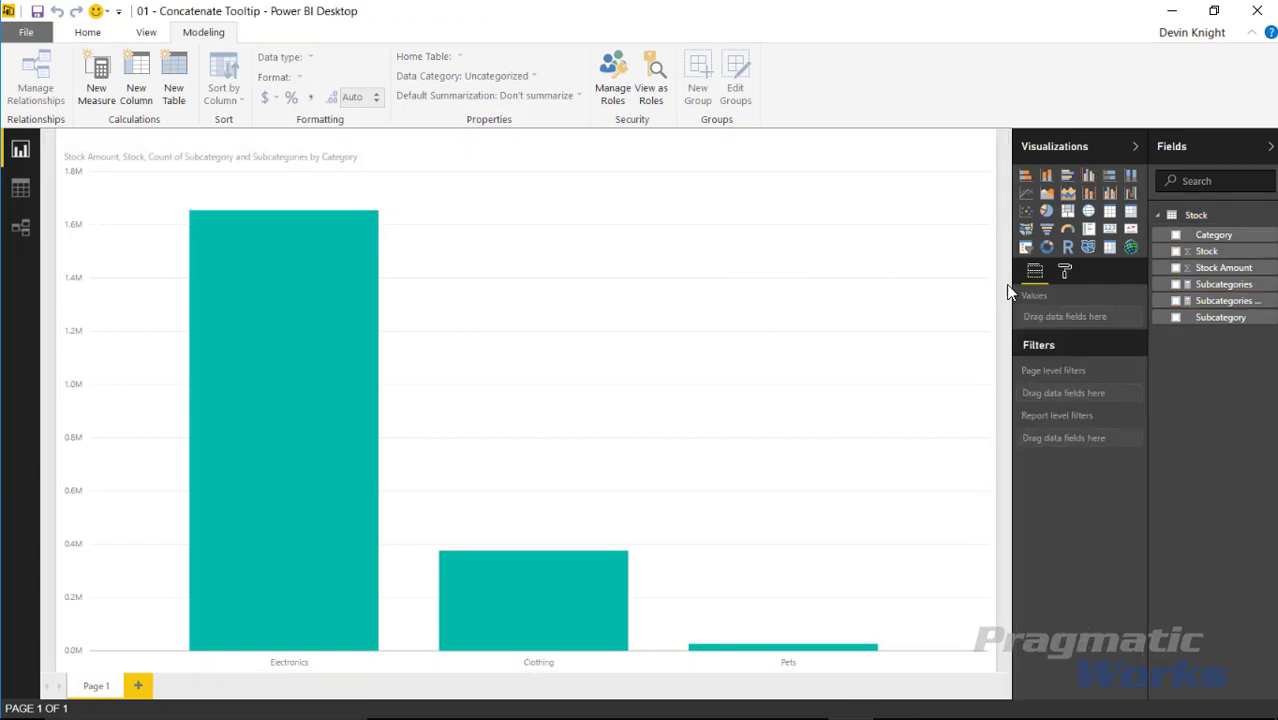
{"action": "left_click", "coordinate": [873, 315]}
{"action": "left_click_drag", "start_coordinate": [1224, 301], "coordinate": [1133, 583]}
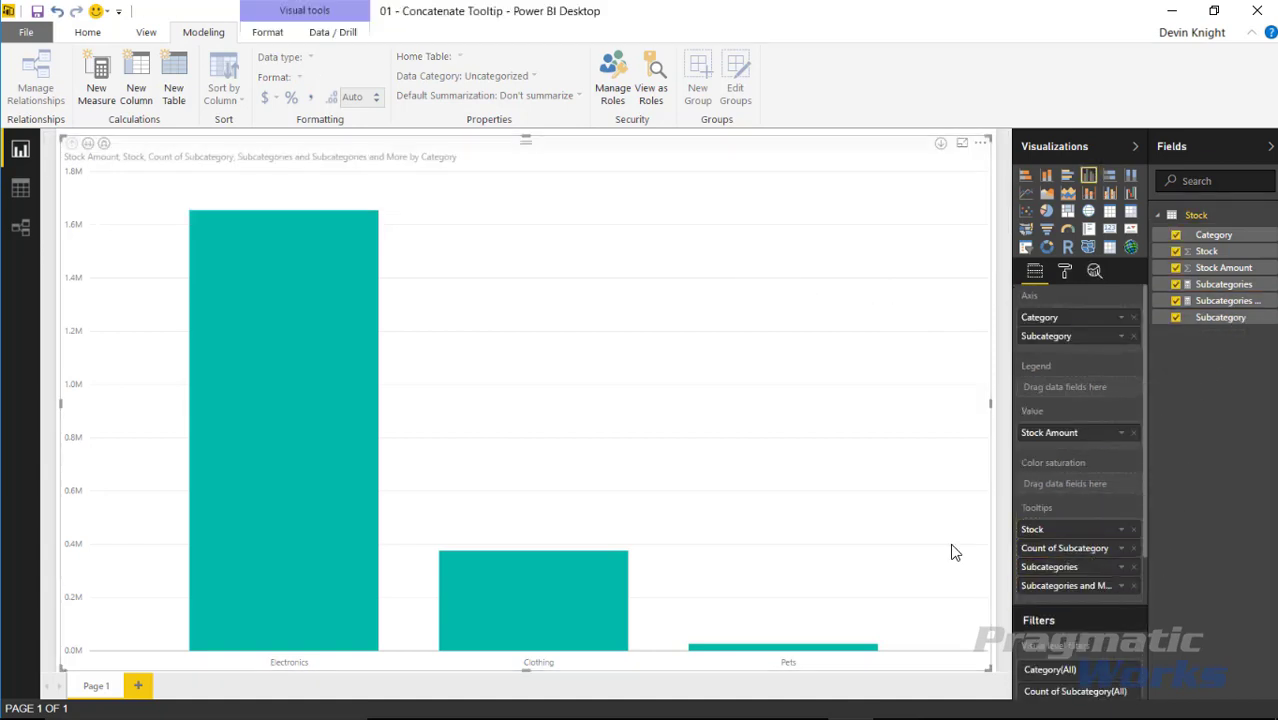
{"action": "mouse_move", "coordinate": [320, 245]}
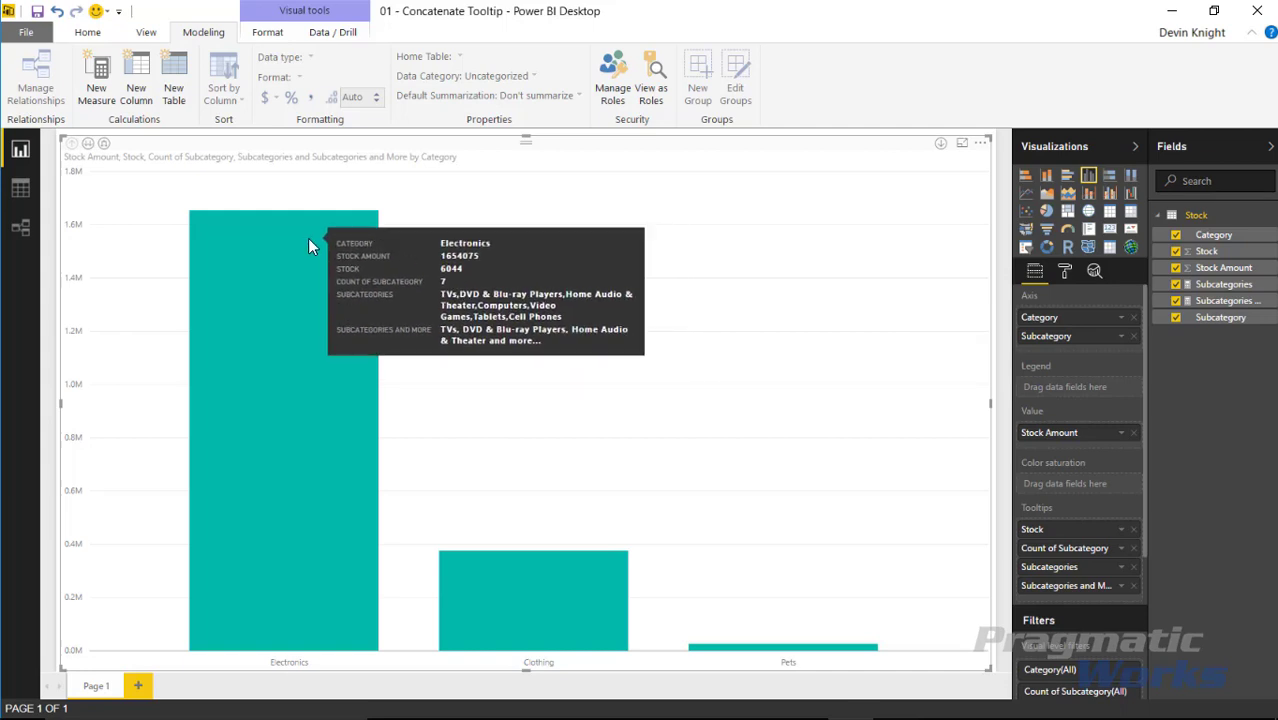
Step: Remove the original Subcategories measure from the chart's tooltips and check the tooltips of the category columns
{"action": "left_click", "coordinate": [1133, 568]}
{"action": "mouse_move", "coordinate": [317, 294]}
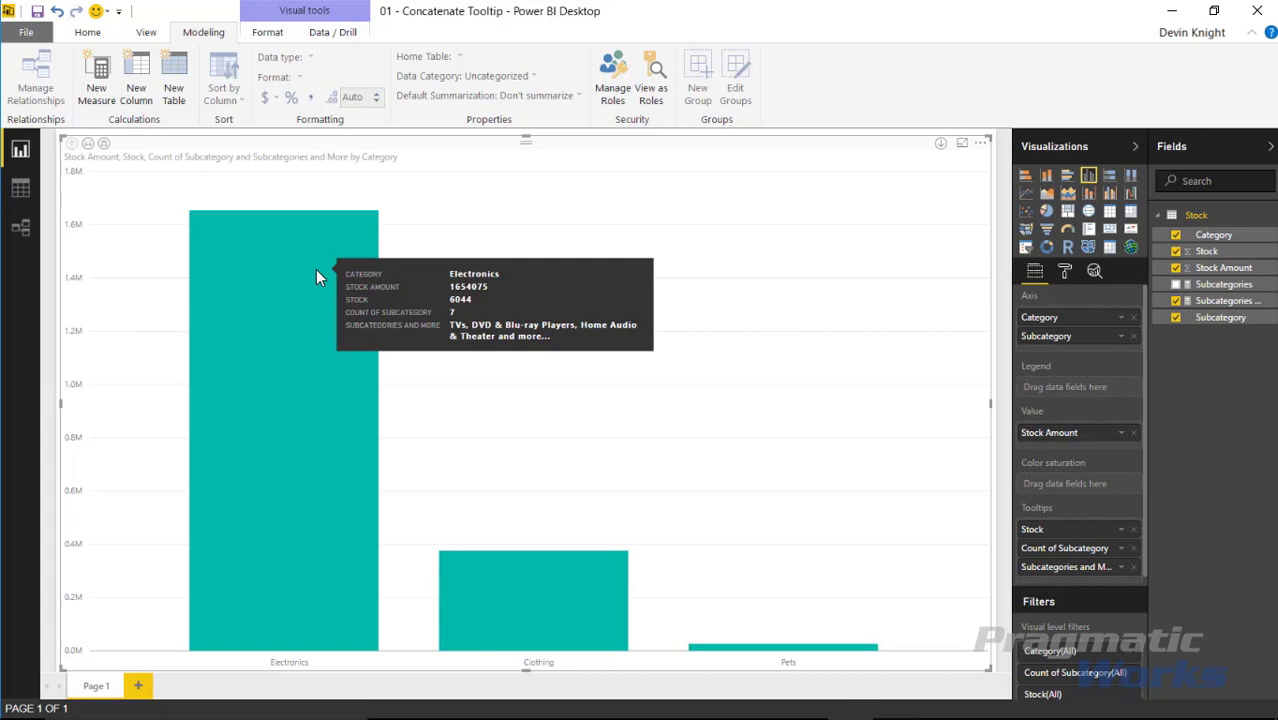
{"action": "mouse_move", "coordinate": [532, 643]}
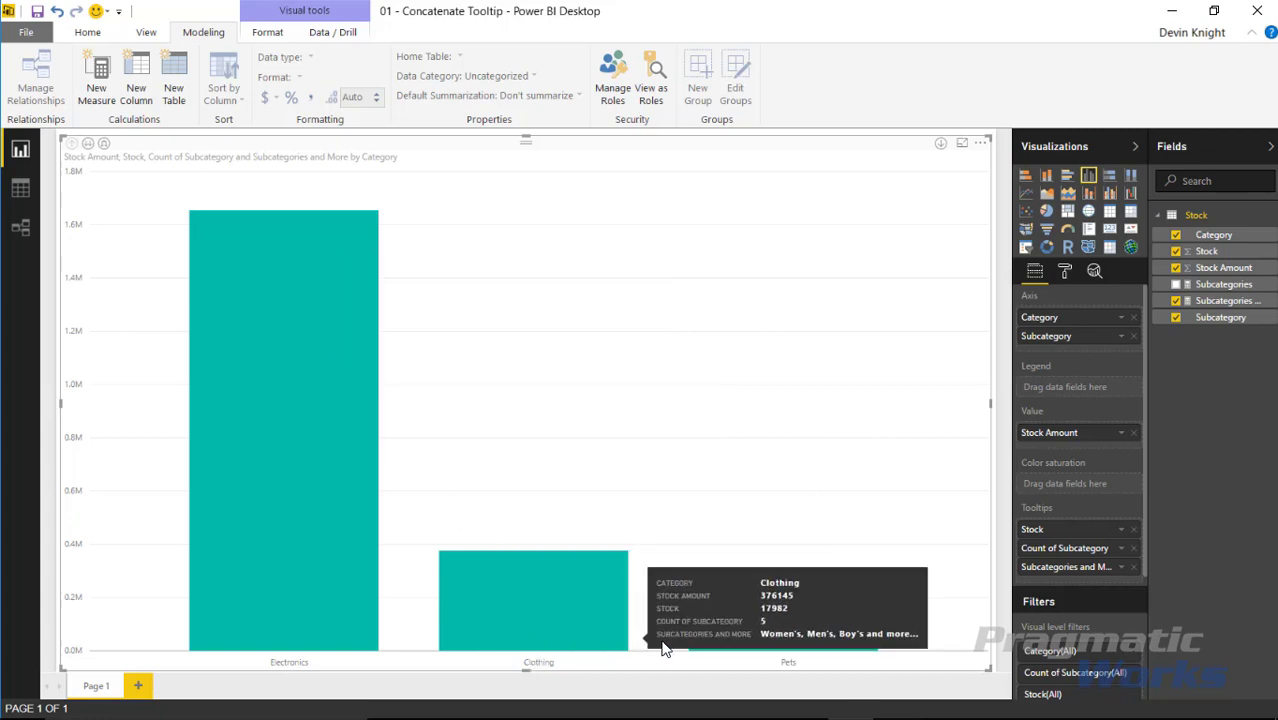
{"action": "mouse_move", "coordinate": [697, 653]}
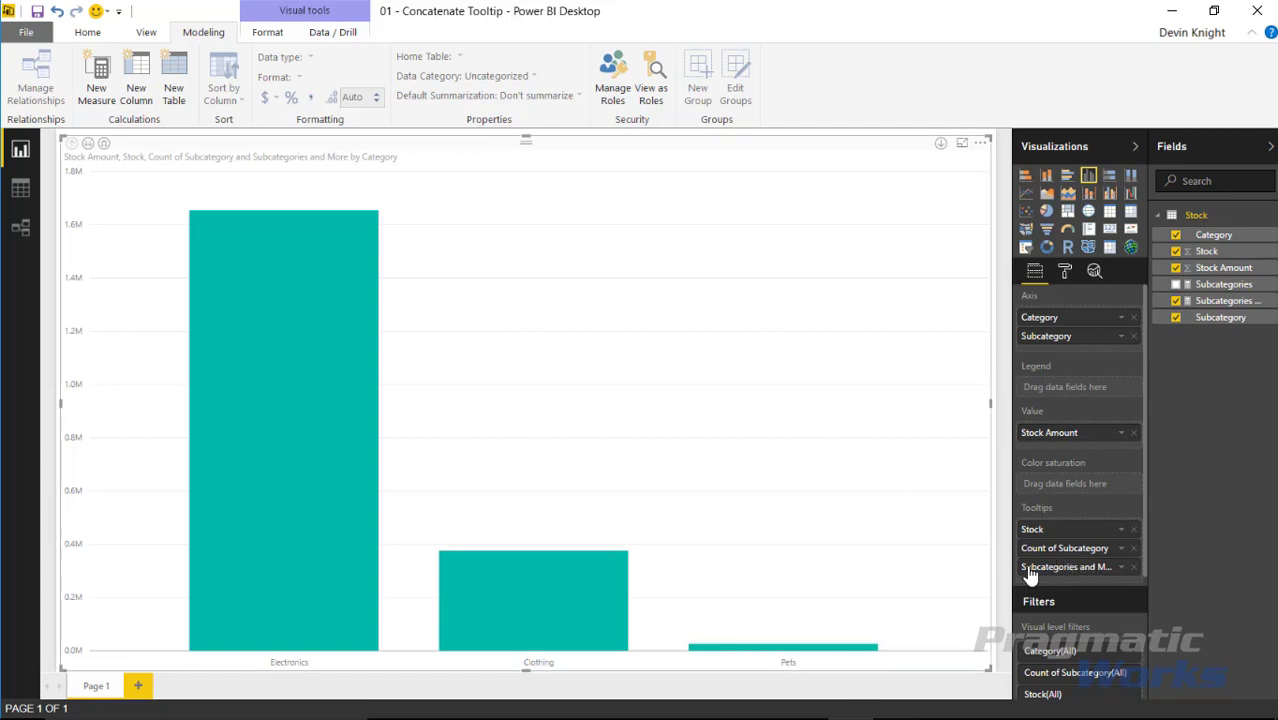
{"action": "mouse_move", "coordinate": [259, 369]}
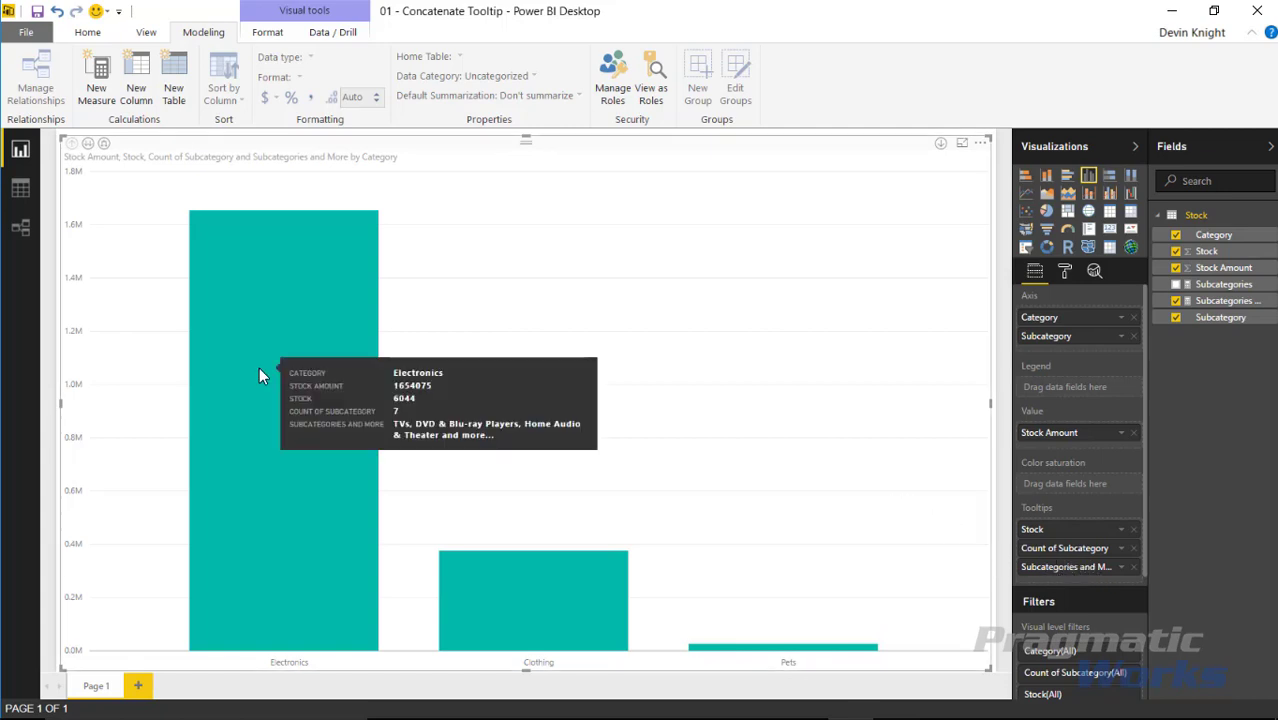